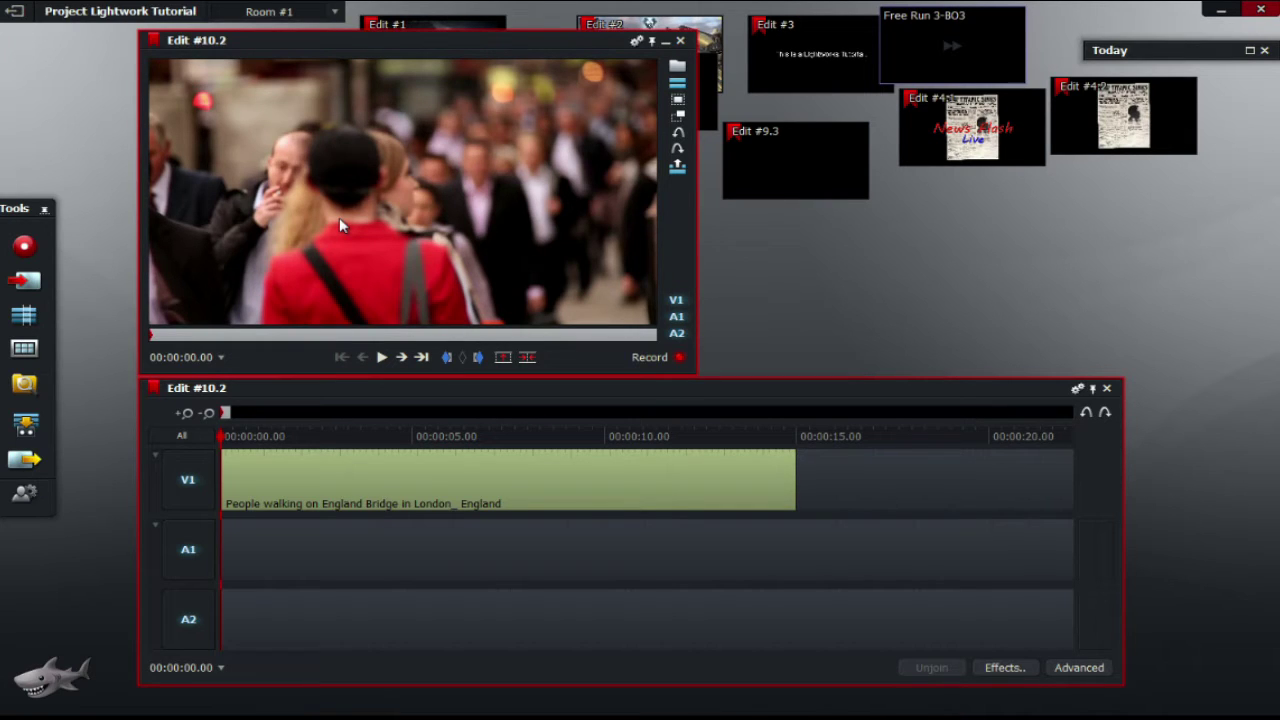
- Add Stylize > Glow to the street crowd clip, then bypass it for comparison
right_click(310, 460)
mouse_move(505, 527)
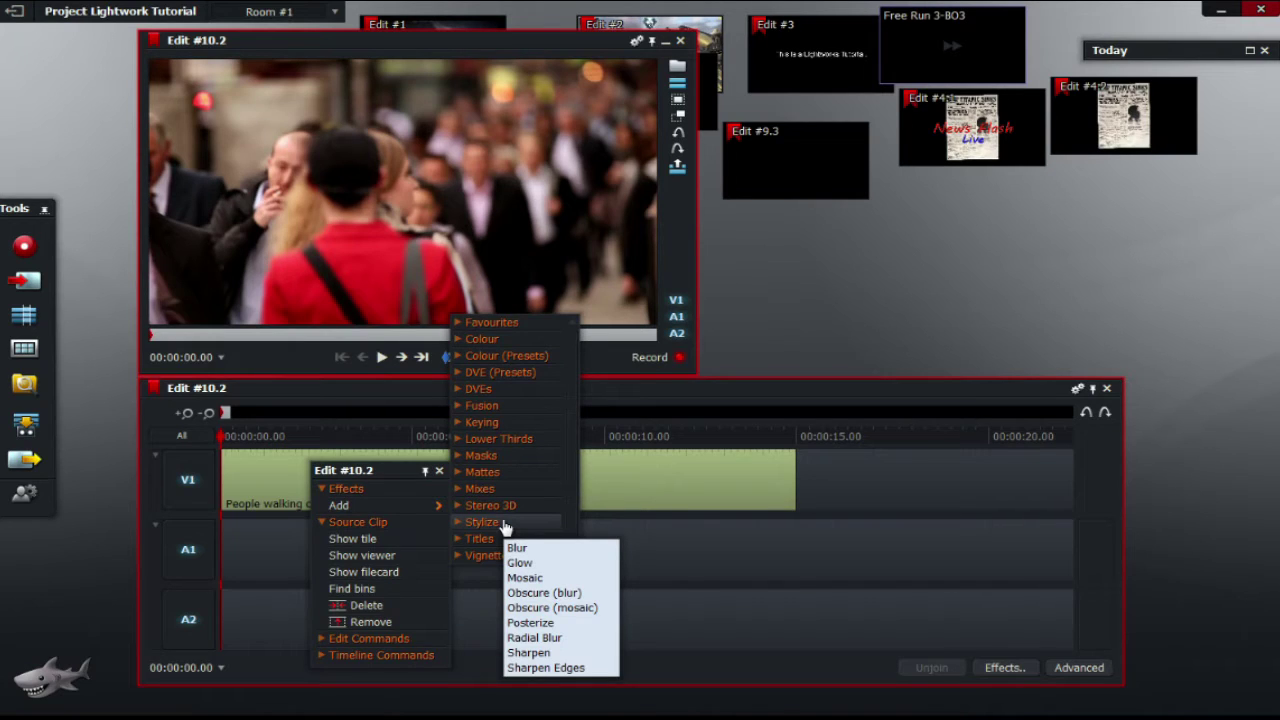
click(505, 527)
click(505, 527)
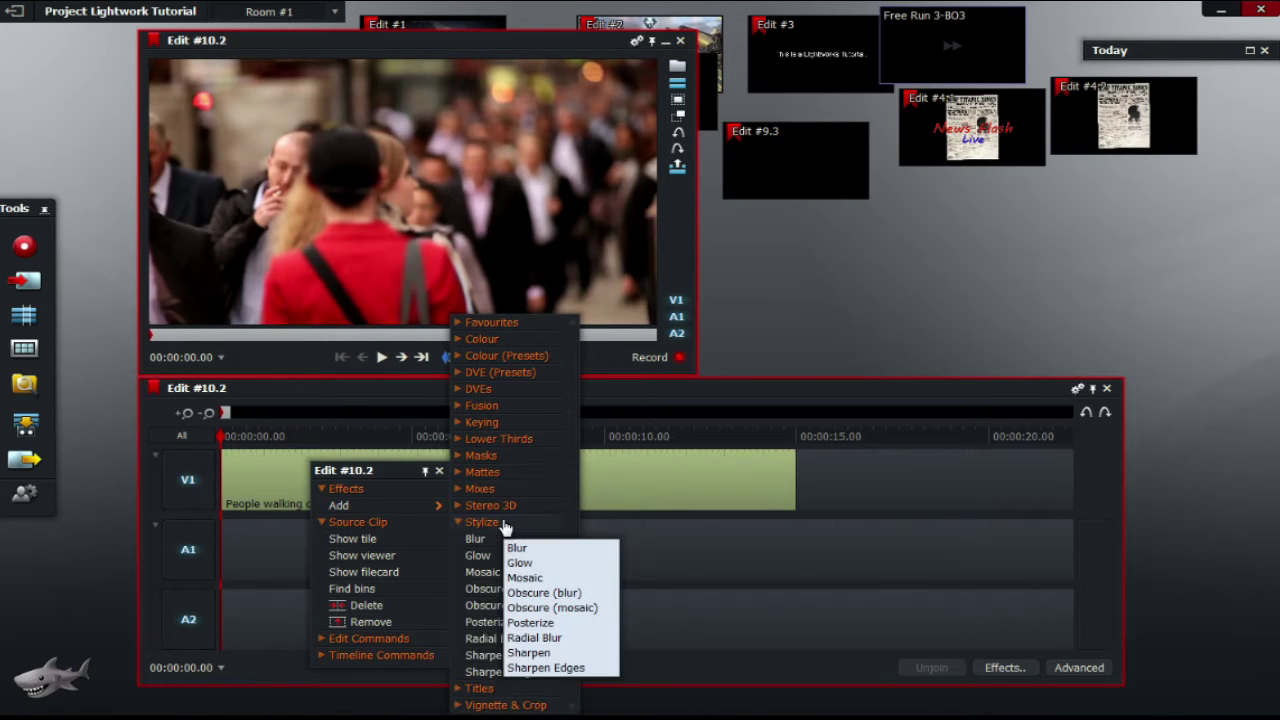
click(505, 556)
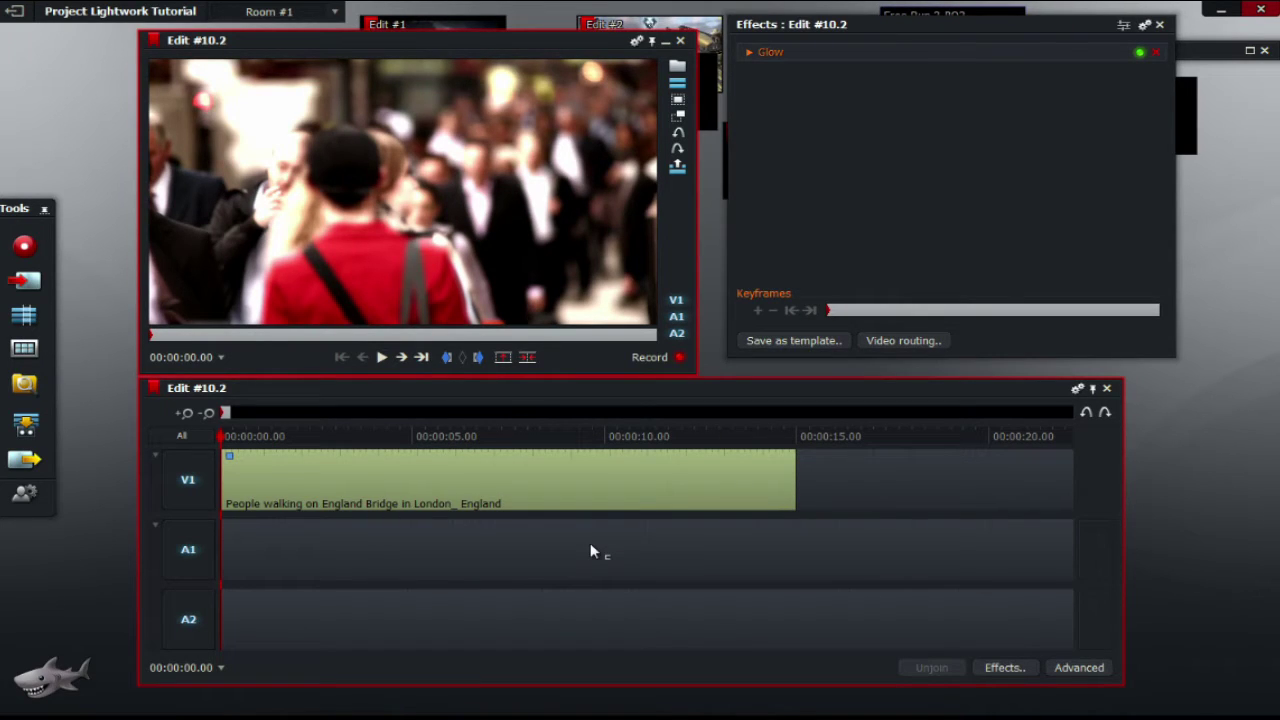
click(1140, 53)
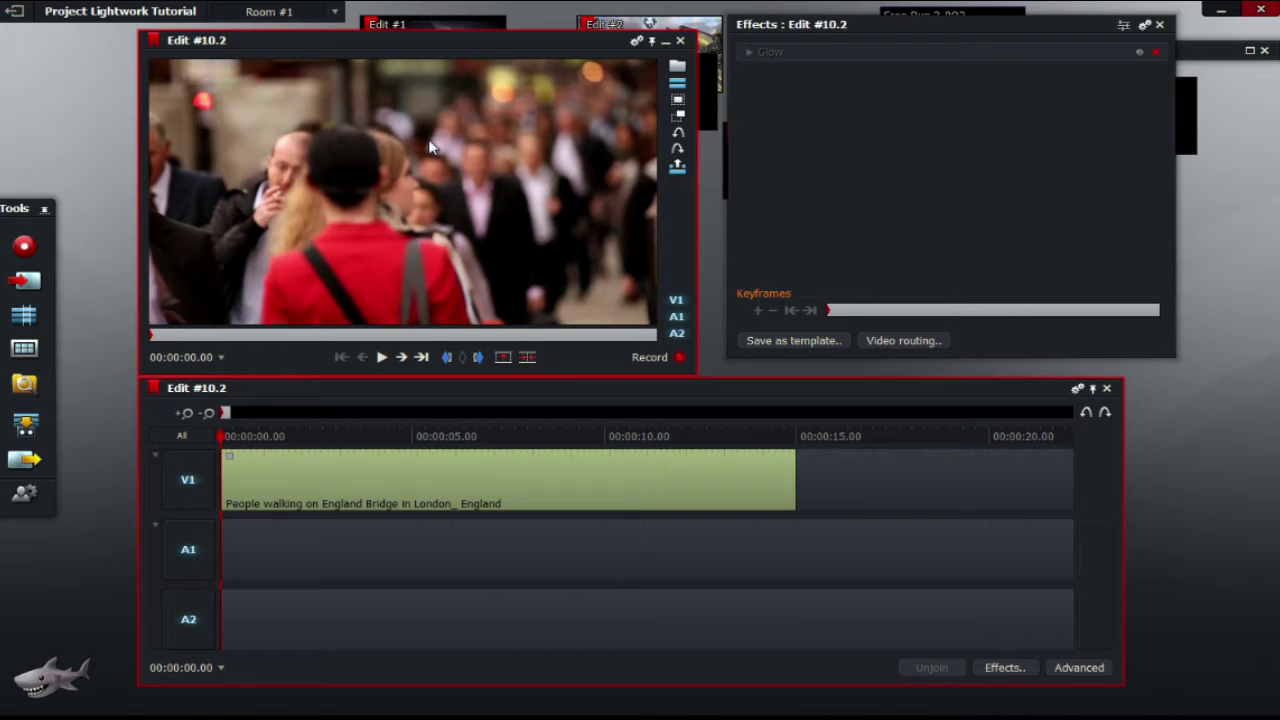
- Re-enable the Glow effect and set its Feather to 100%
click(766, 52)
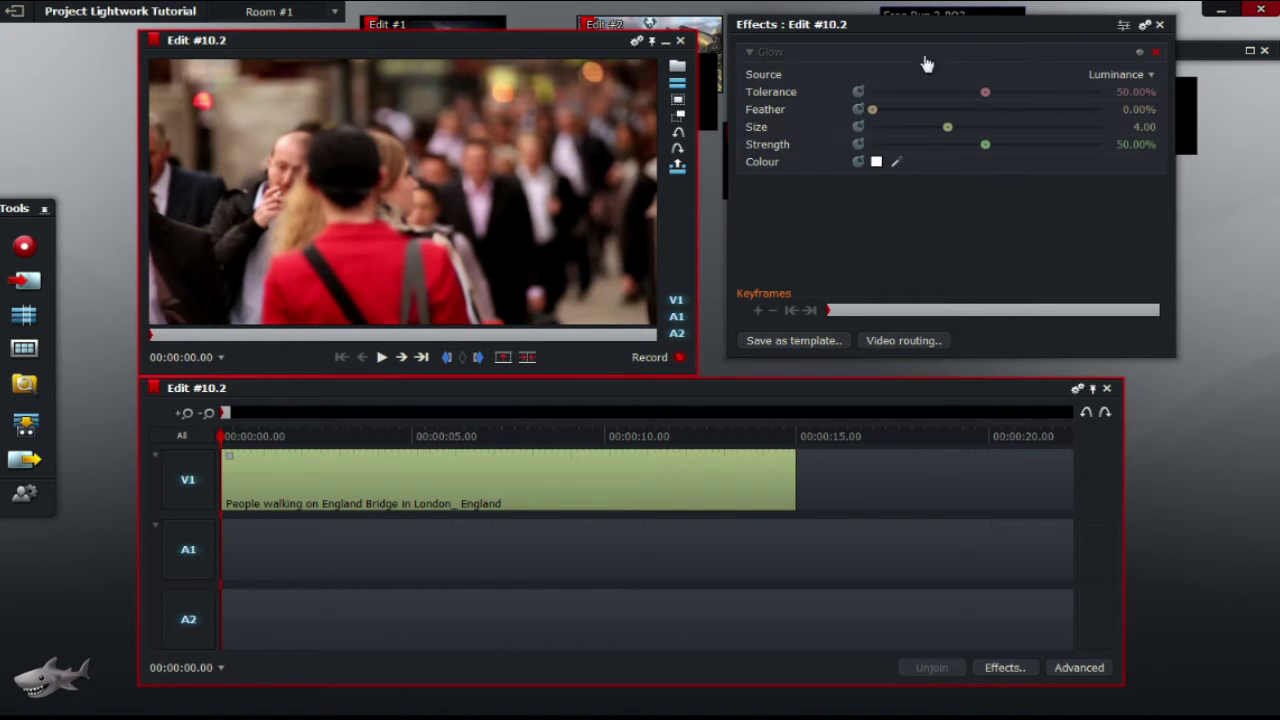
click(1139, 51)
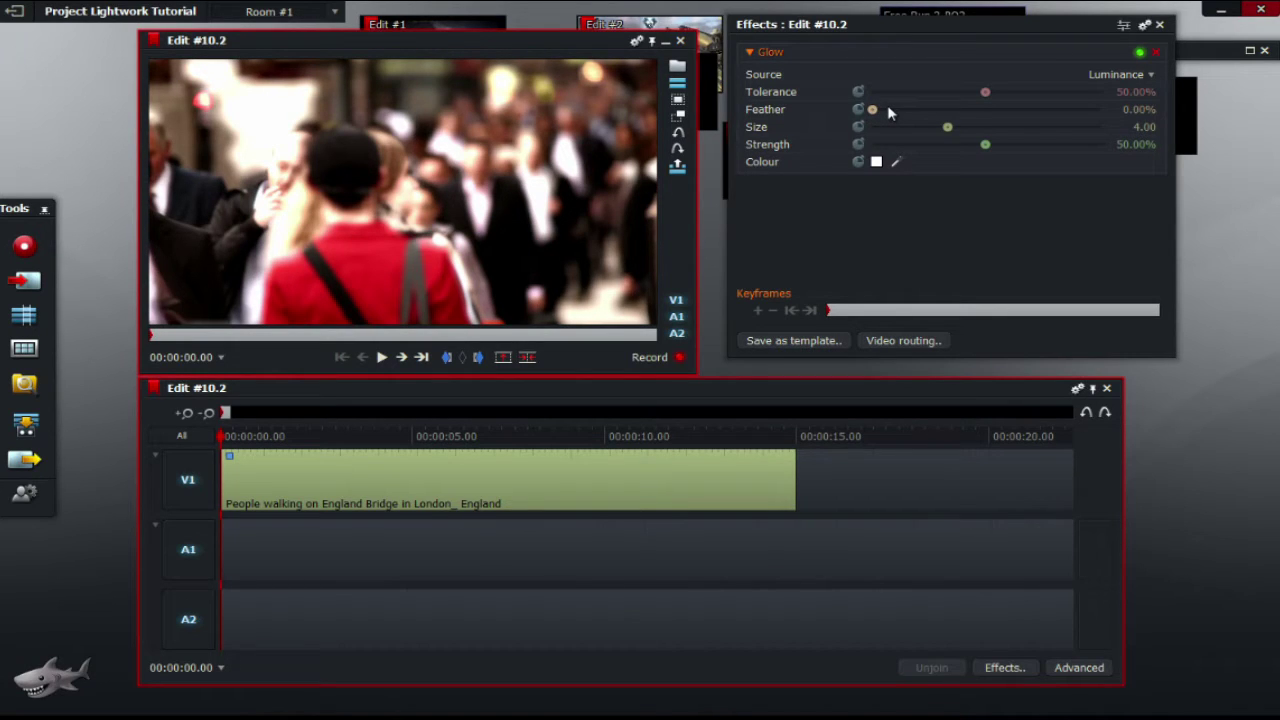
drag(872, 109, 1086, 110)
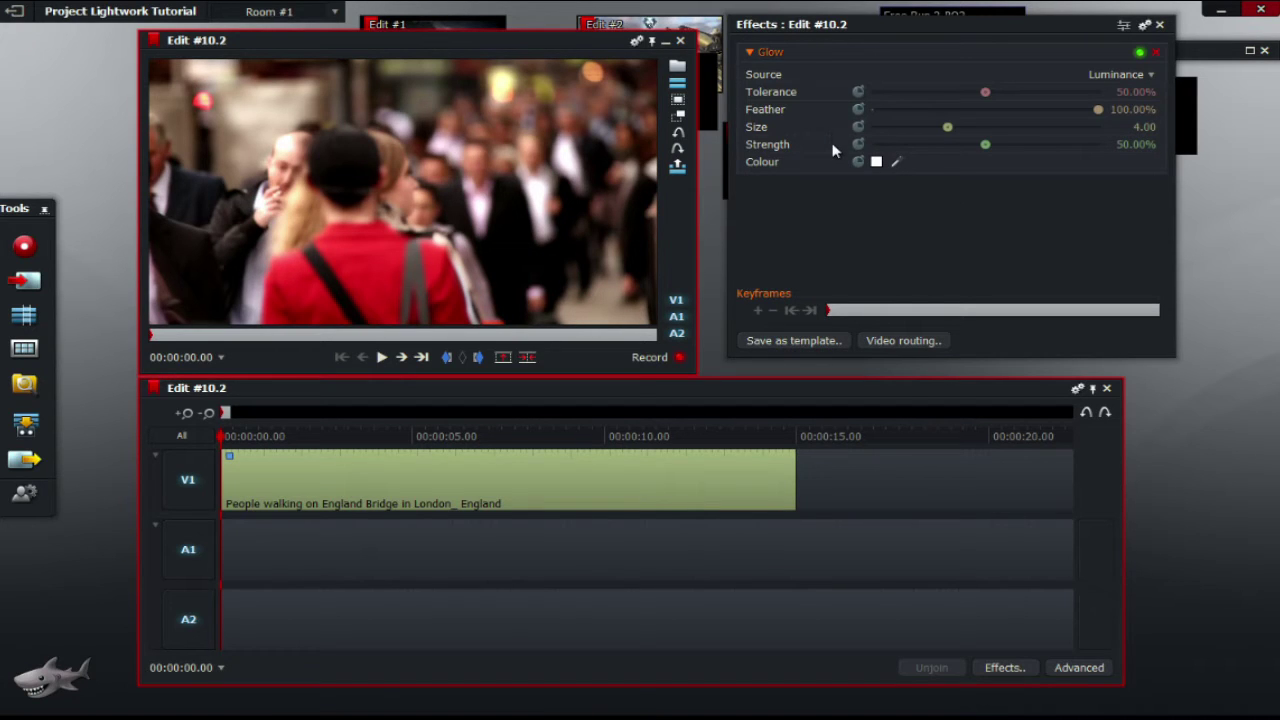
mouse_move(879, 166)
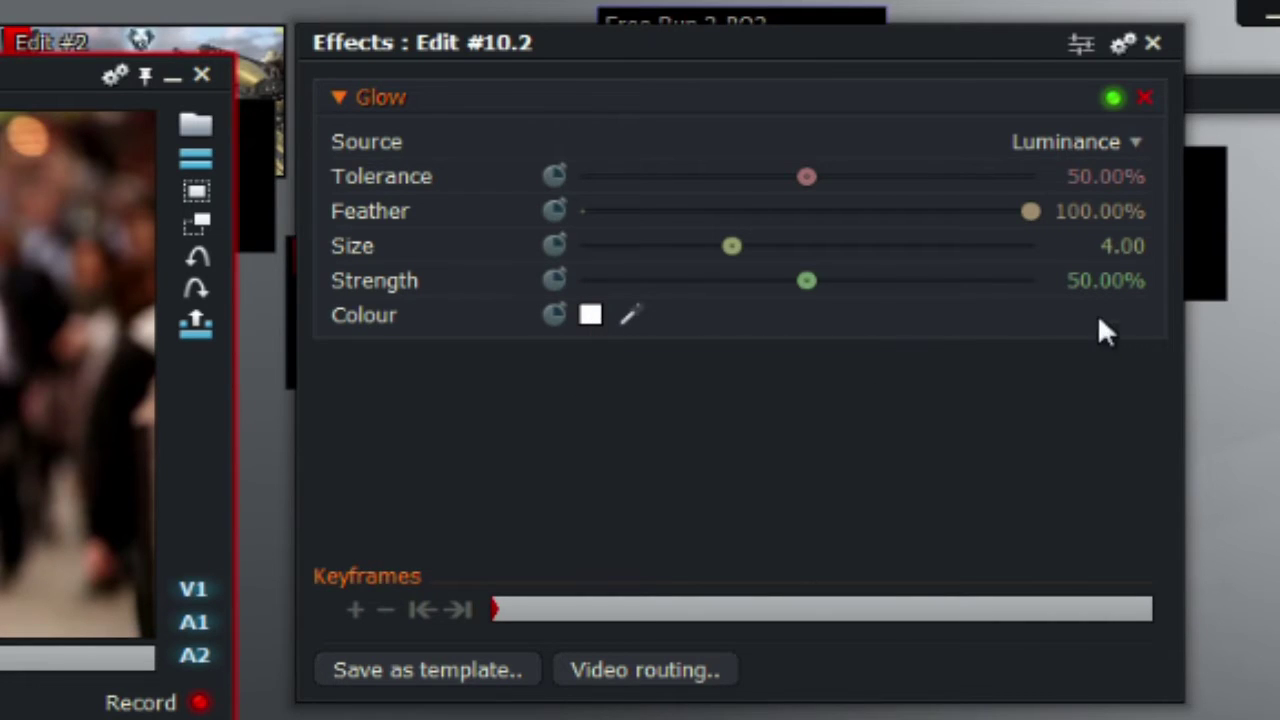
- Change the Glow source from Luminance to Red
click(1105, 160)
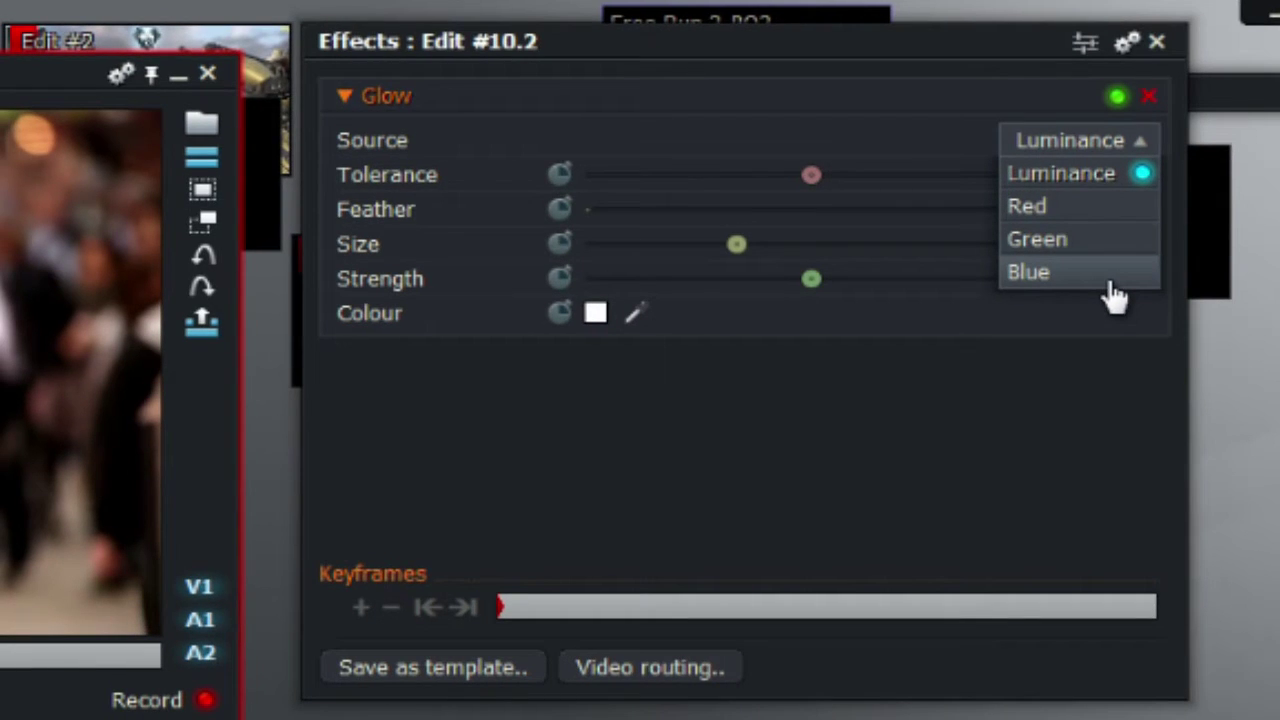
click(1076, 208)
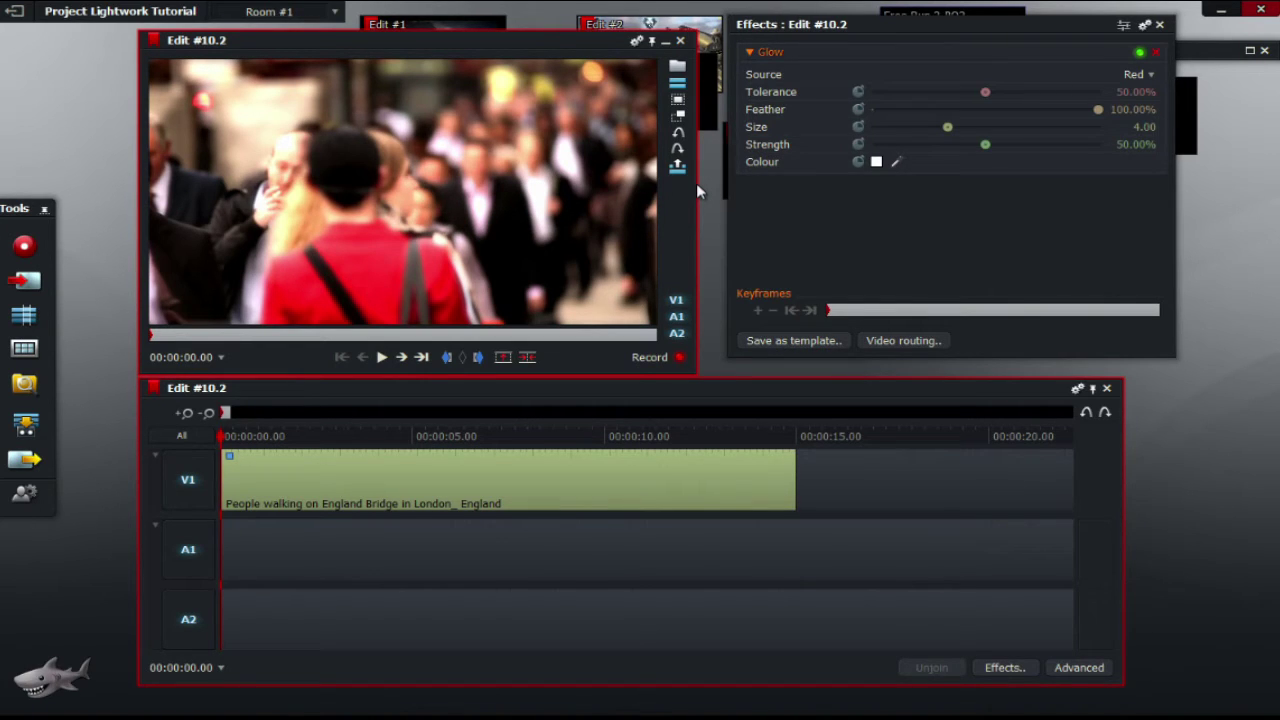
click(1131, 78)
click(1129, 92)
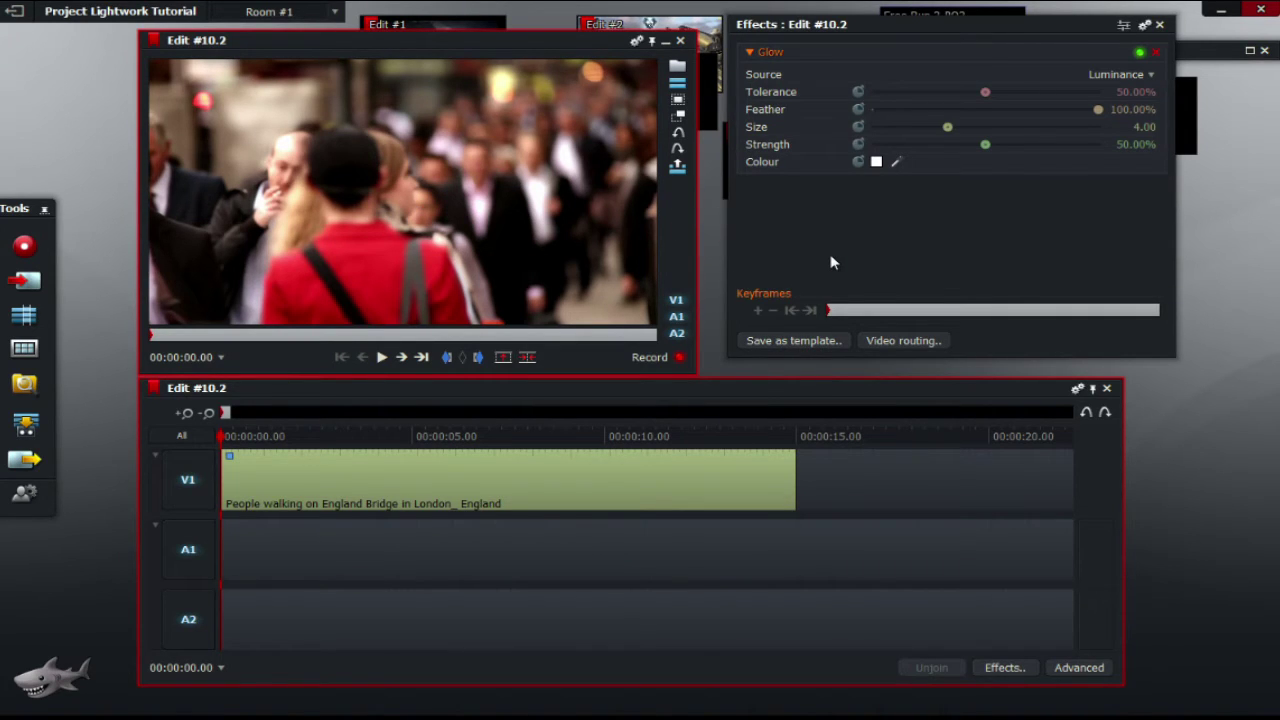
click(1120, 74)
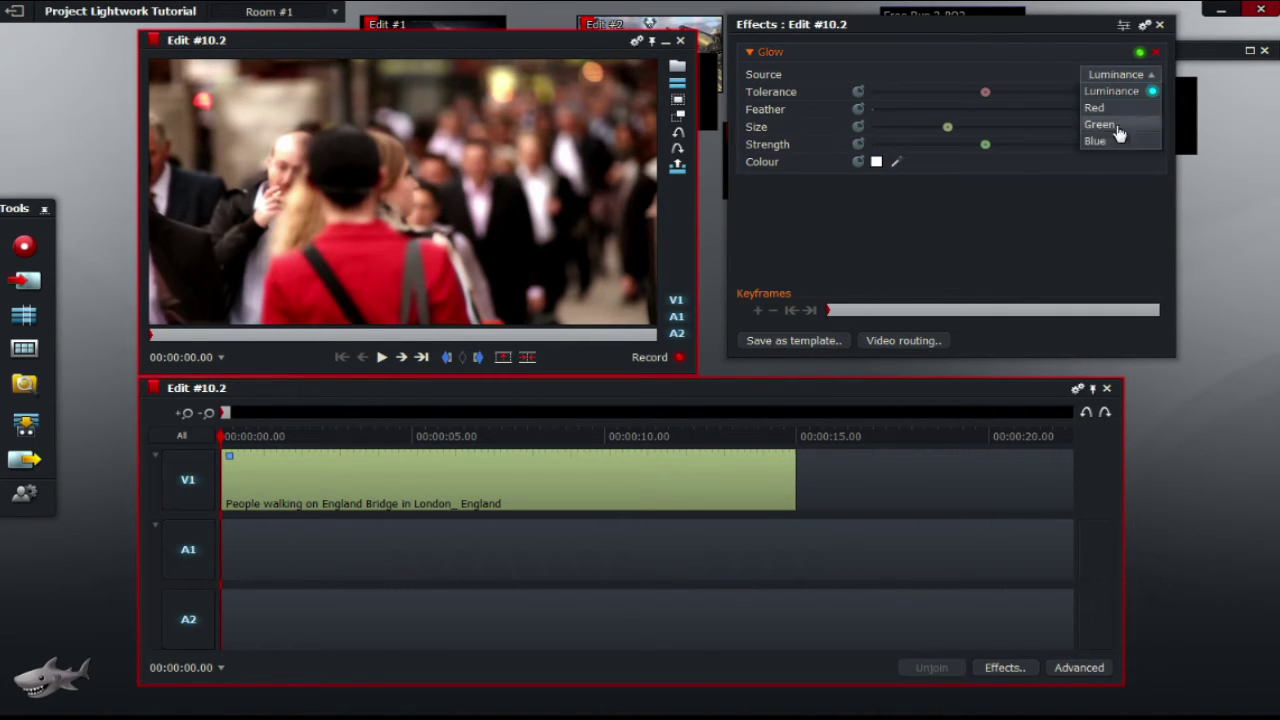
click(1114, 123)
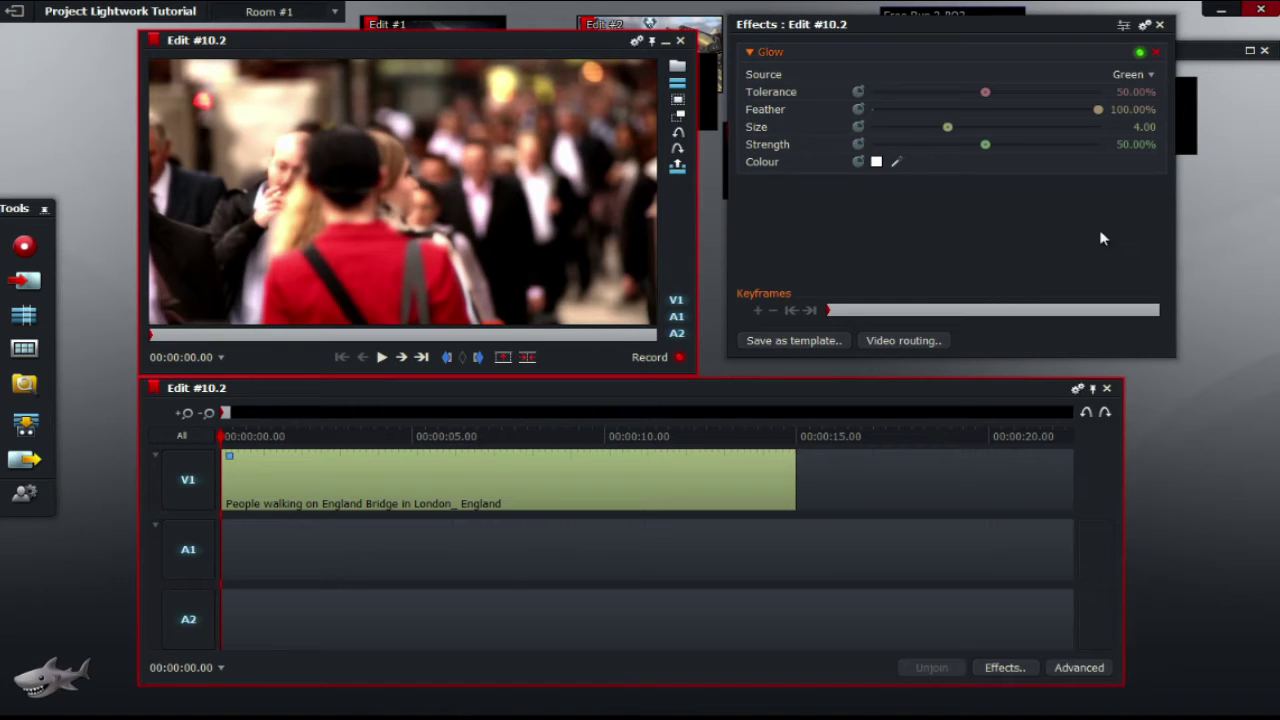
click(1135, 75)
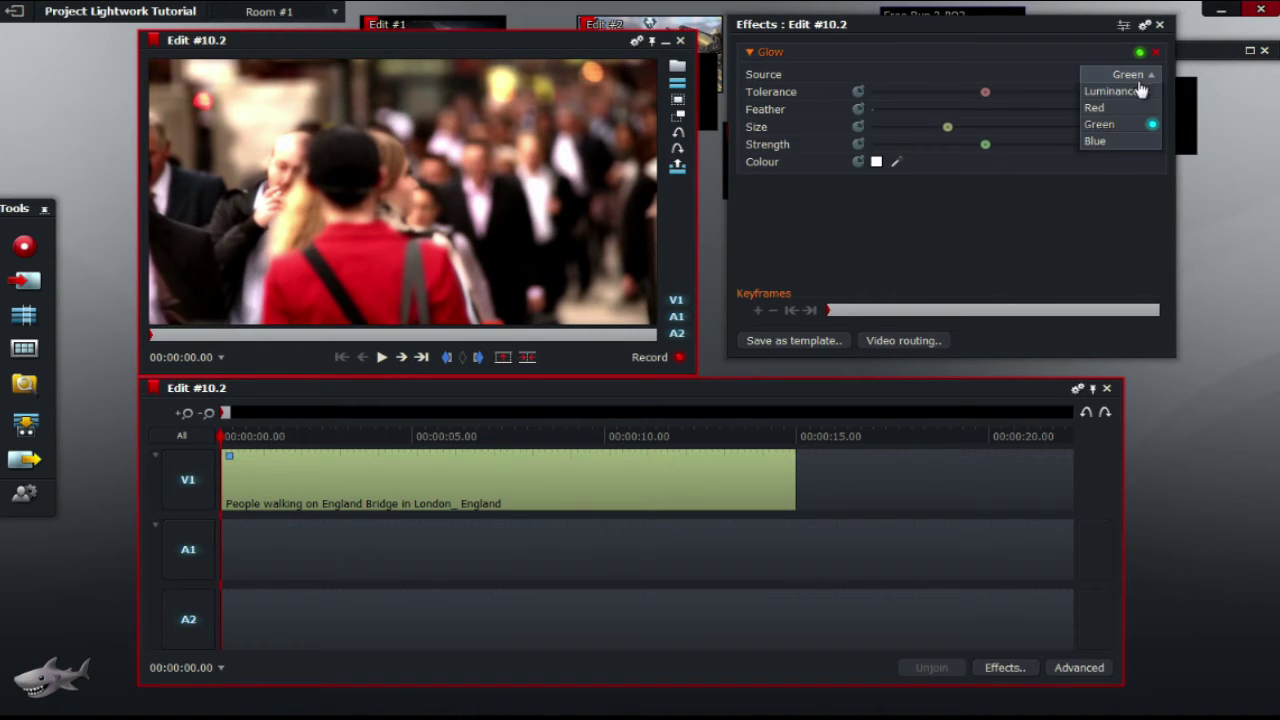
click(1102, 141)
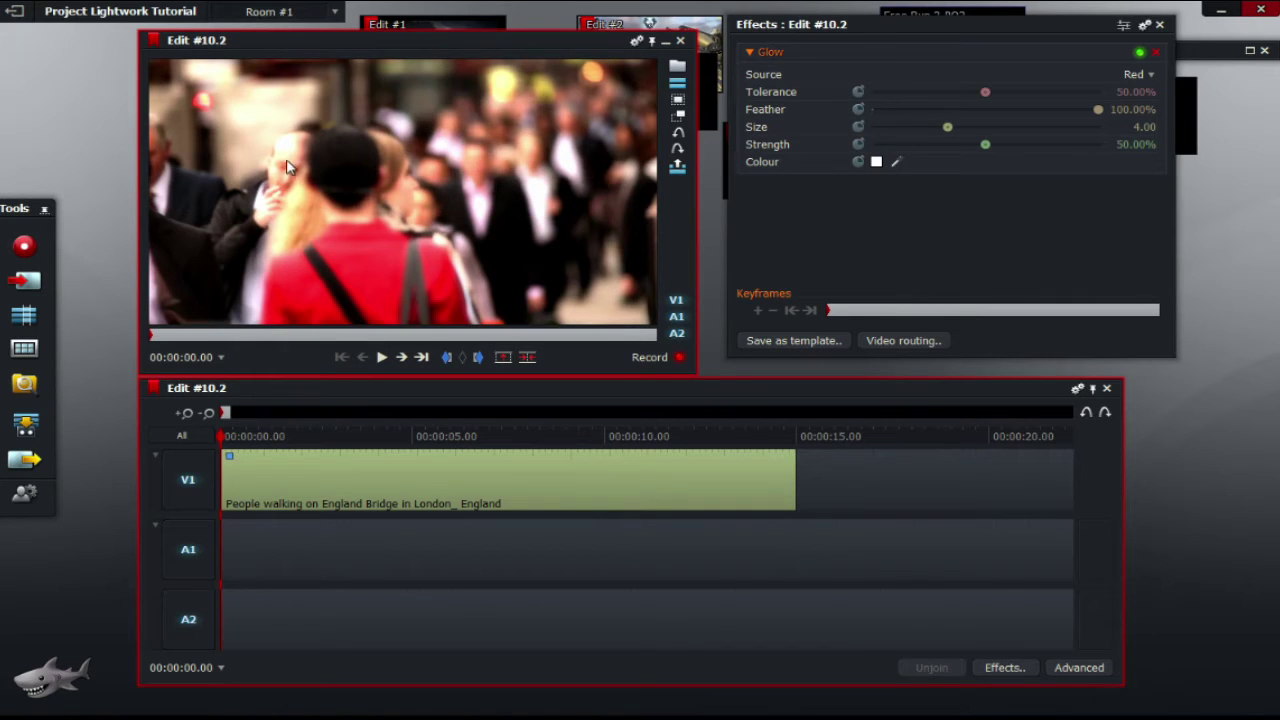
- Preview and scrub the crowd clip, then split it on V1 at 00:00:04.18
key(space)
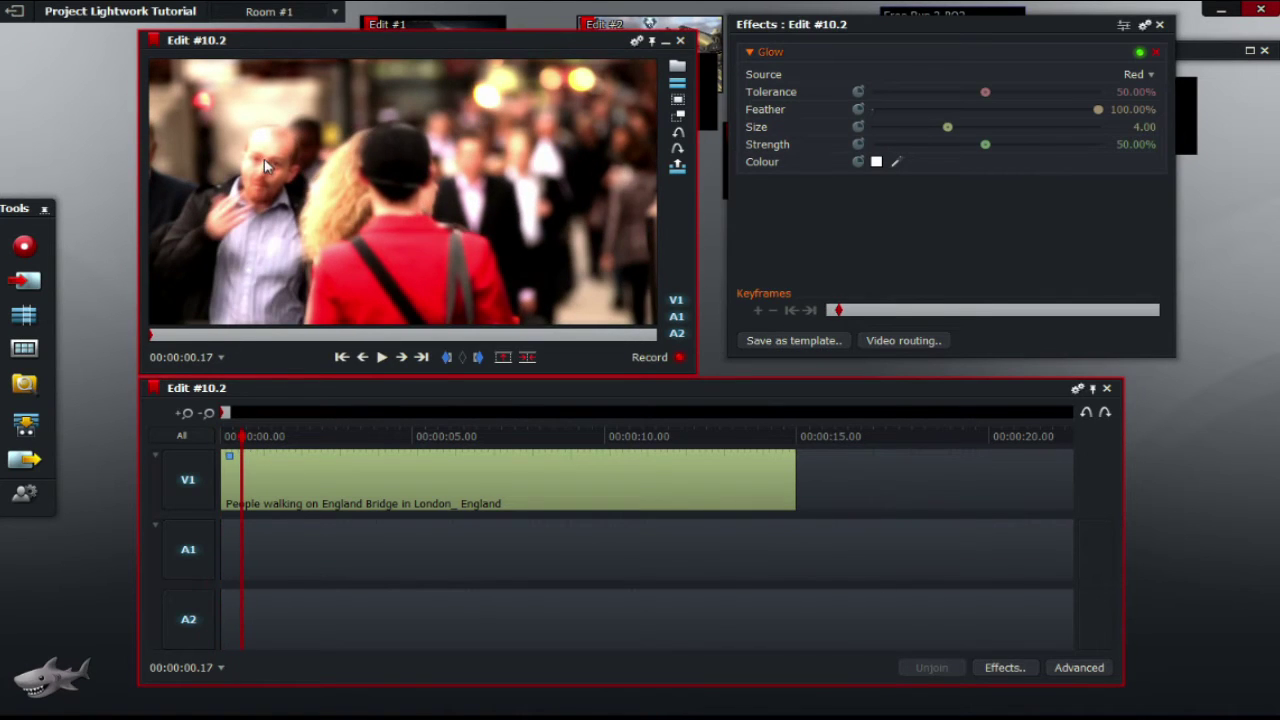
click(216, 440)
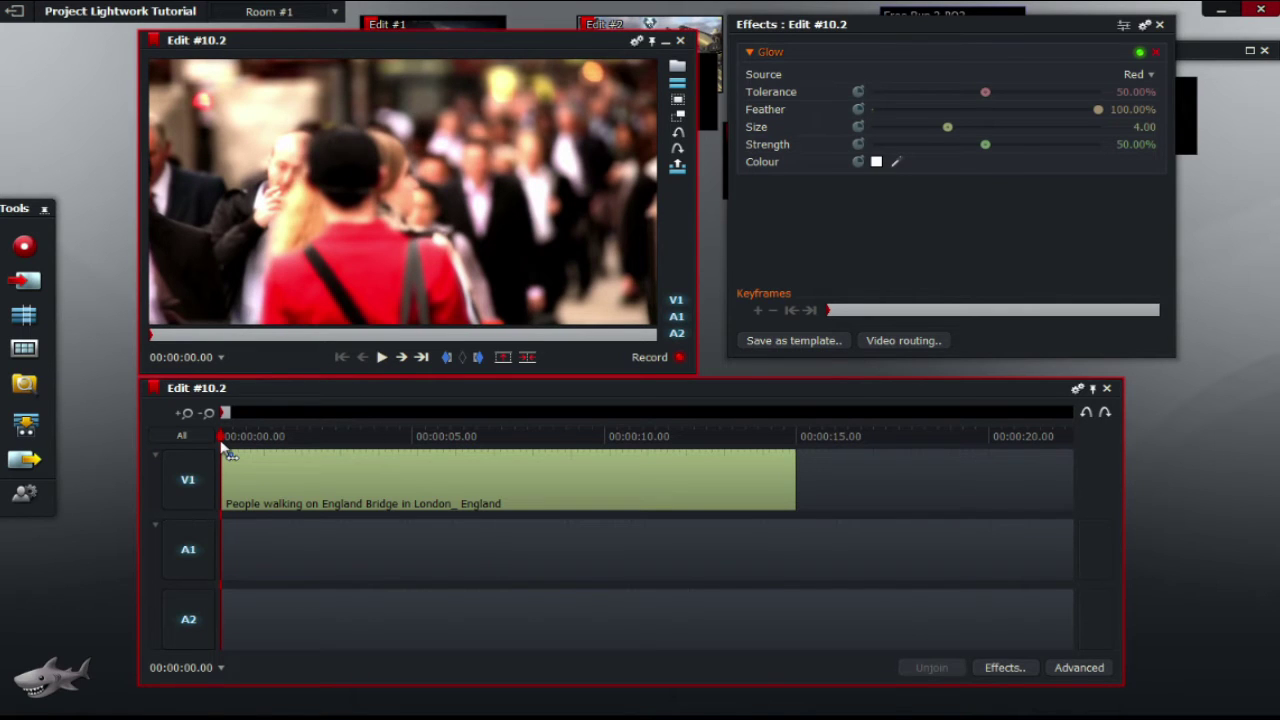
drag(223, 445, 399, 432)
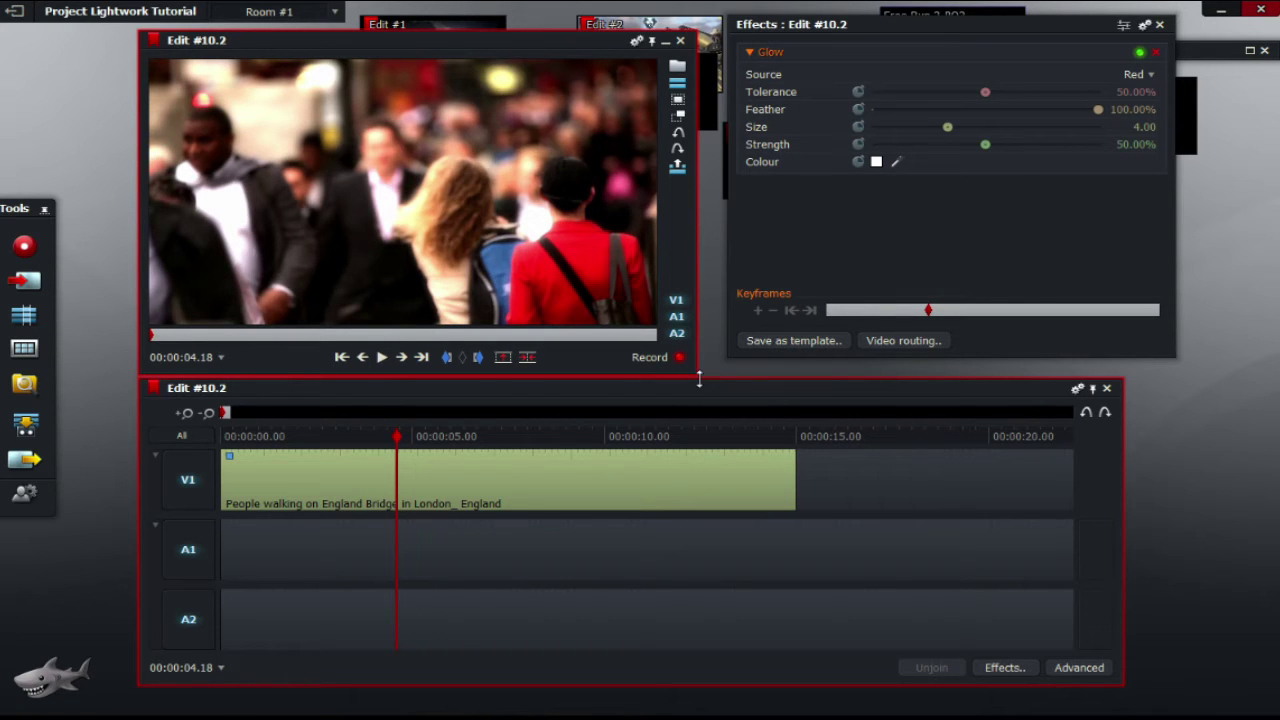
key(c)
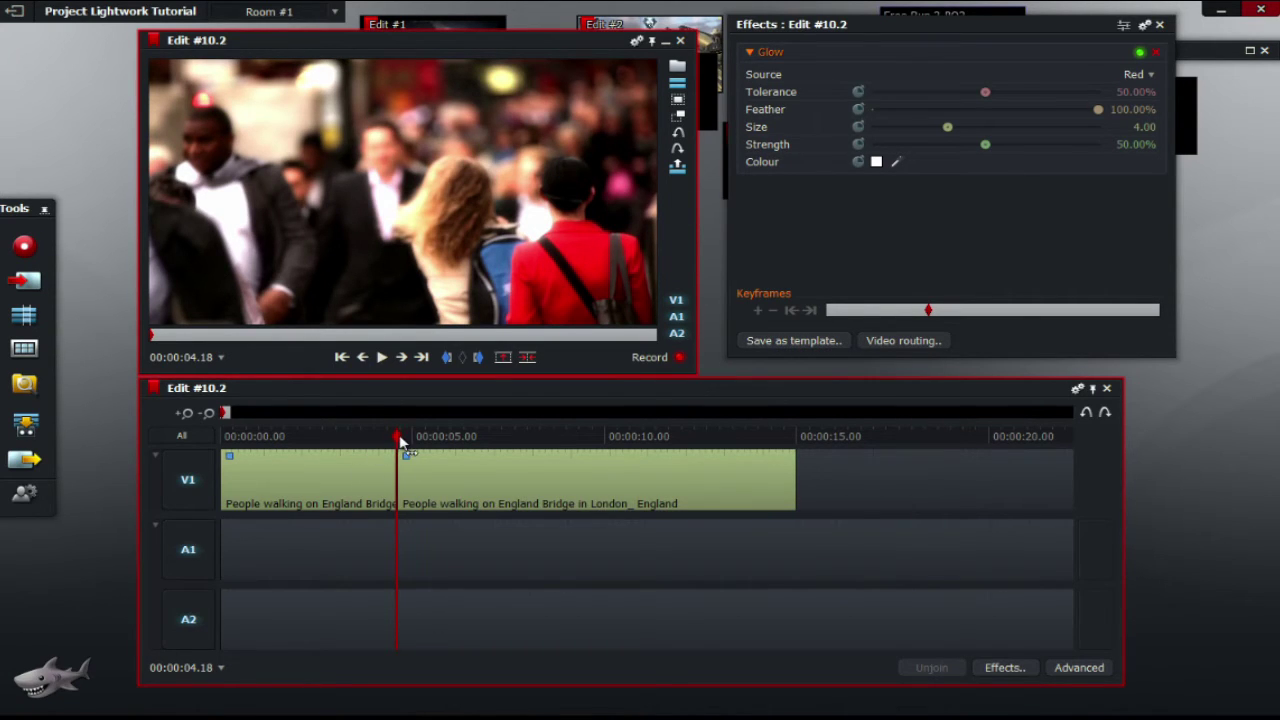
mouse_move(400, 443)
mouse_down()
mouse_move(430, 445)
mouse_move(422, 432)
mouse_move(380, 440)
mouse_up()
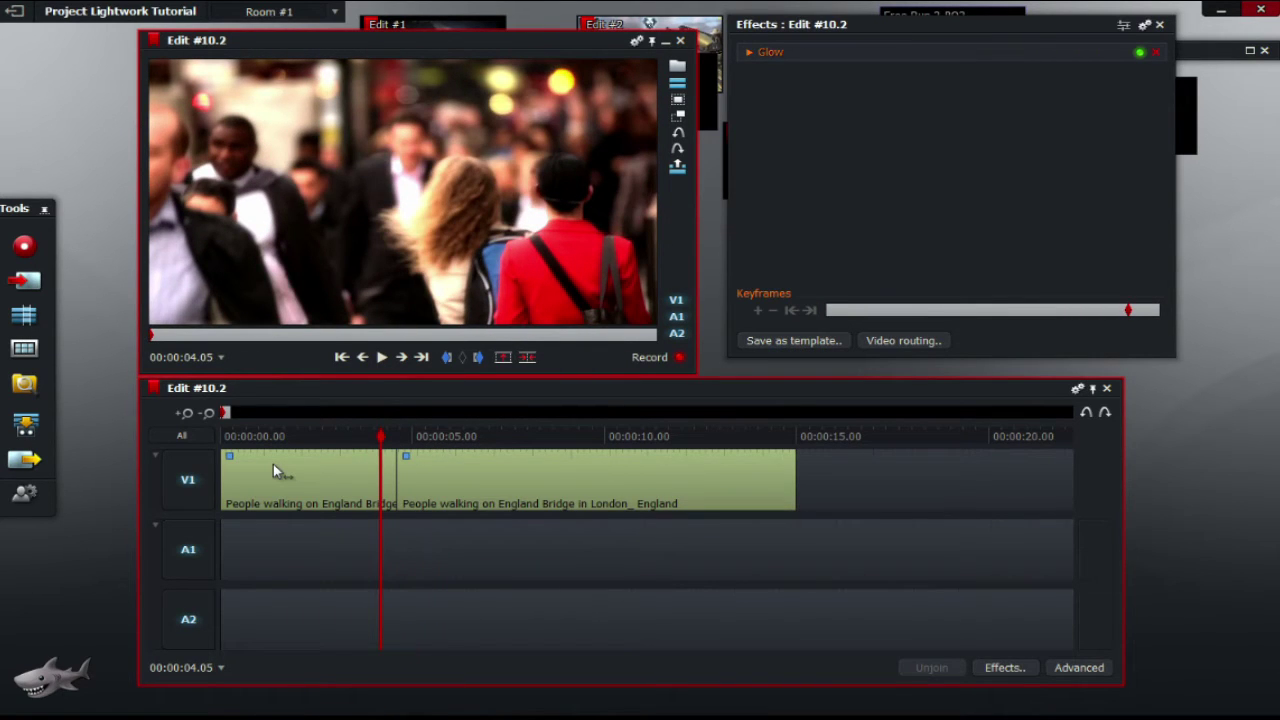
- Add Stylize > Obscure (mosaic) to the first V1 clip piece
right_click(273, 464)
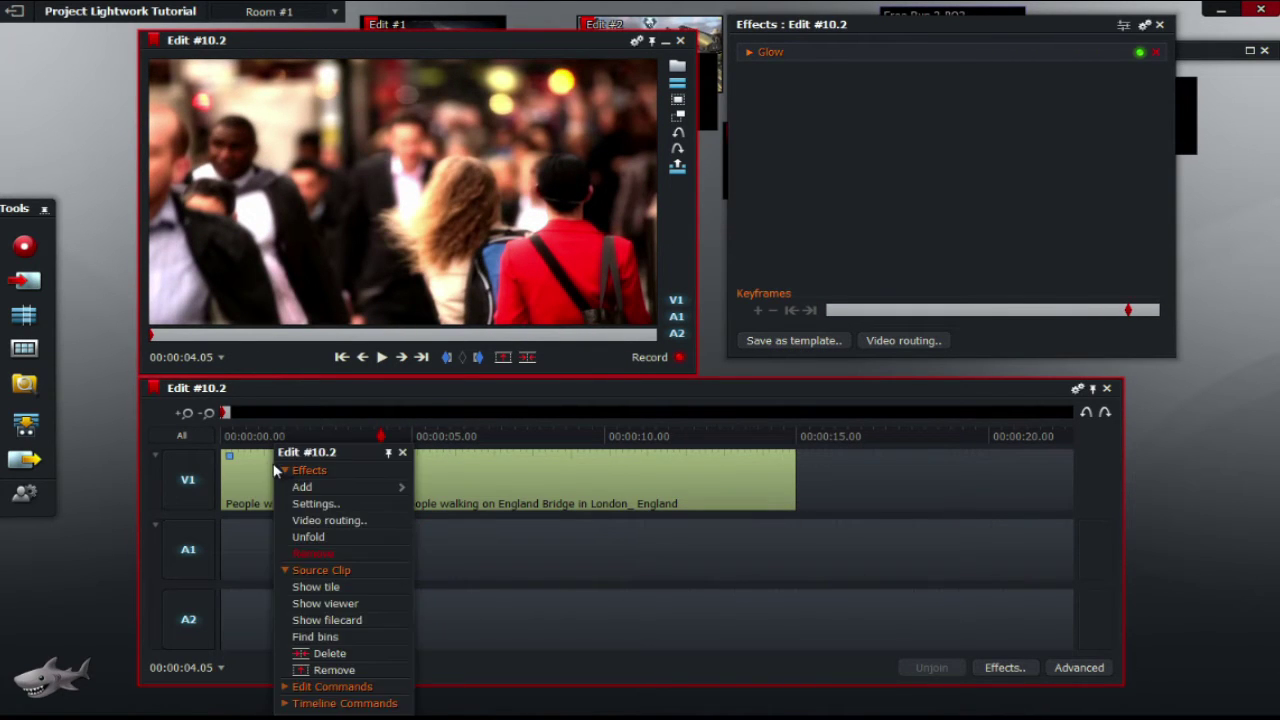
mouse_move(397, 490)
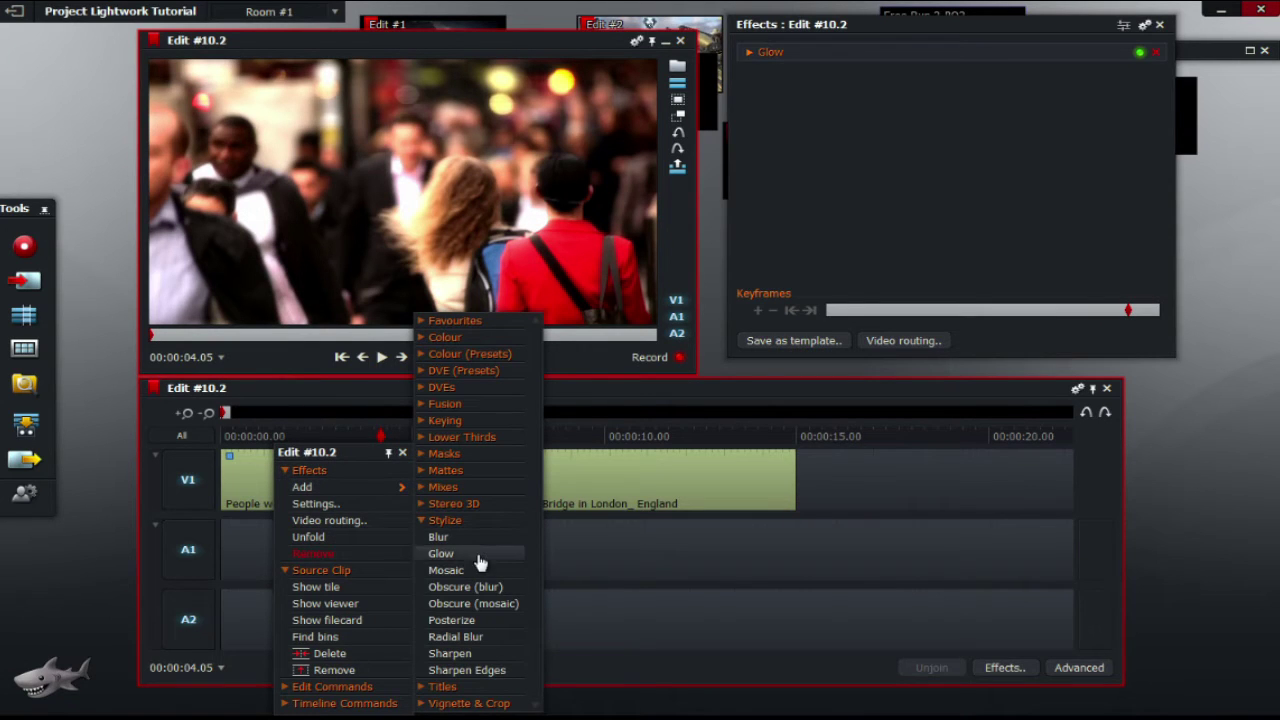
click(510, 604)
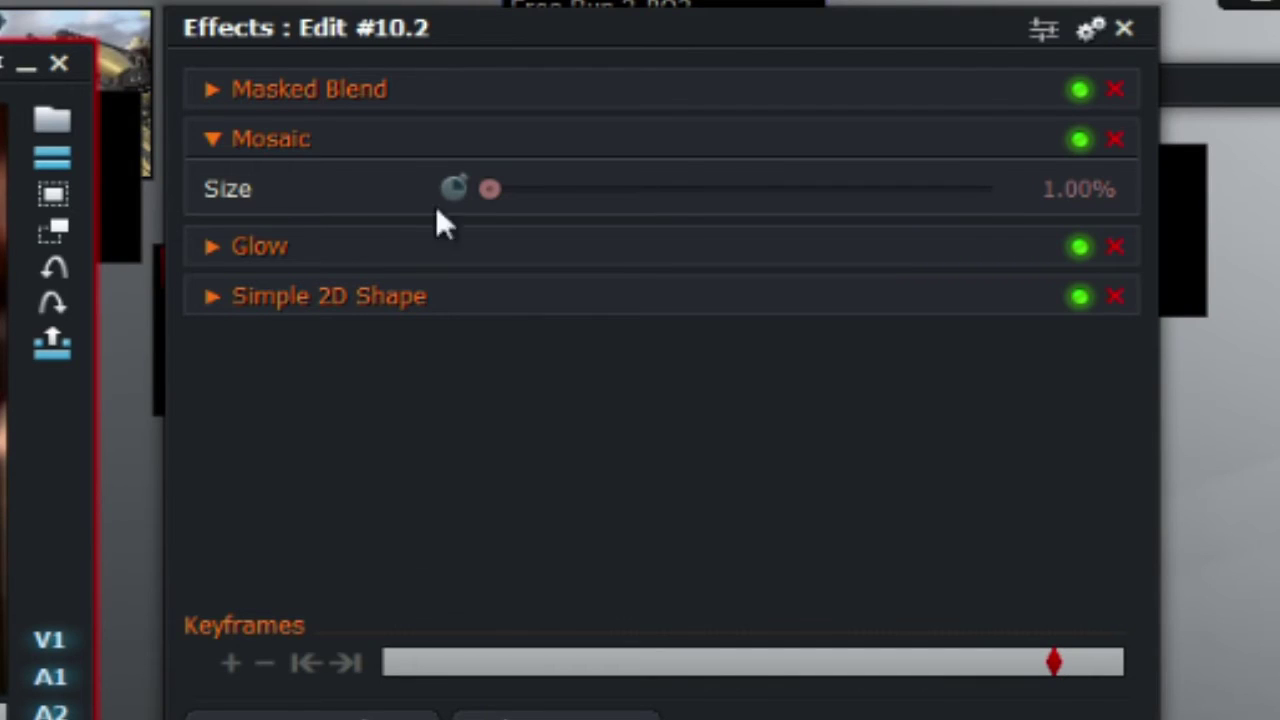
- Enter 3 for Mosaic Size, test the slider, then undo back to 3.00%
click(1056, 189)
key(BackSpace)
text(3)
key(Return)
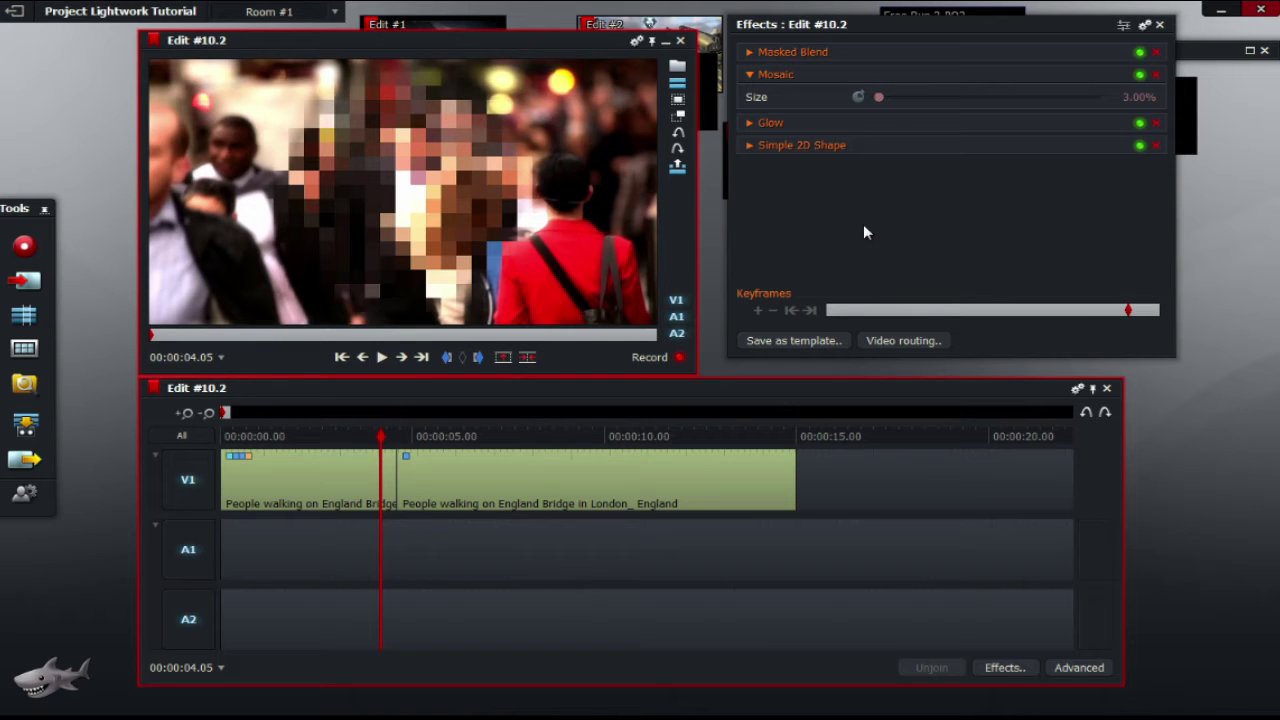
mouse_move(878, 97)
mouse_down()
mouse_move(904, 99)
mouse_move(880, 97)
mouse_up()
key(ctrl+z)
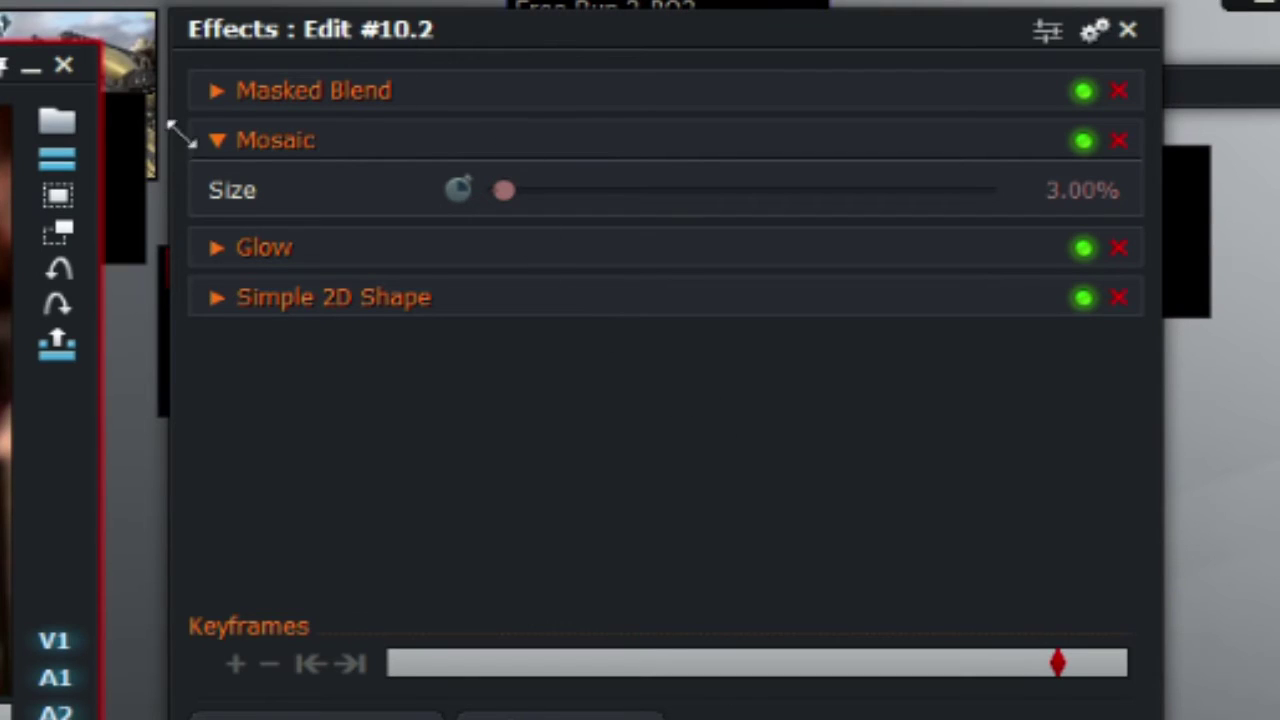
- Show the Simple 2D Shape settings and set the ellipse Width and Height to 25%
click(212, 142)
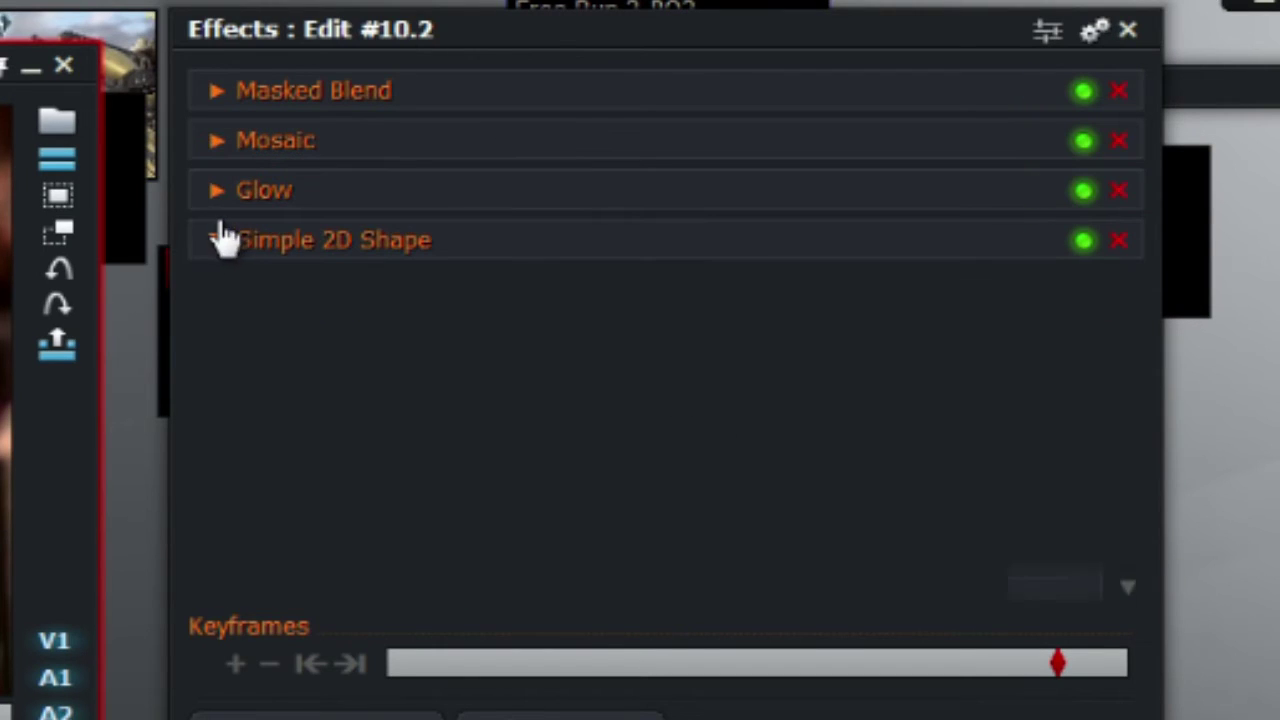
click(220, 237)
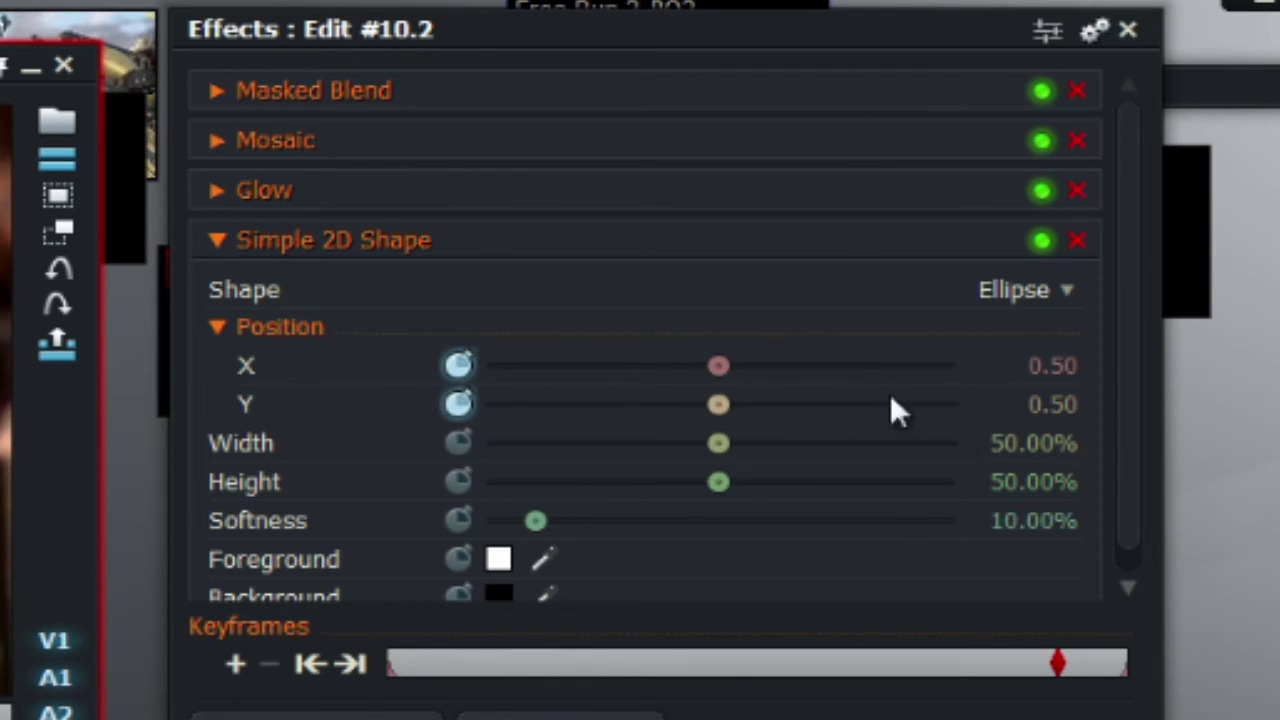
click(1021, 450)
click(1021, 450)
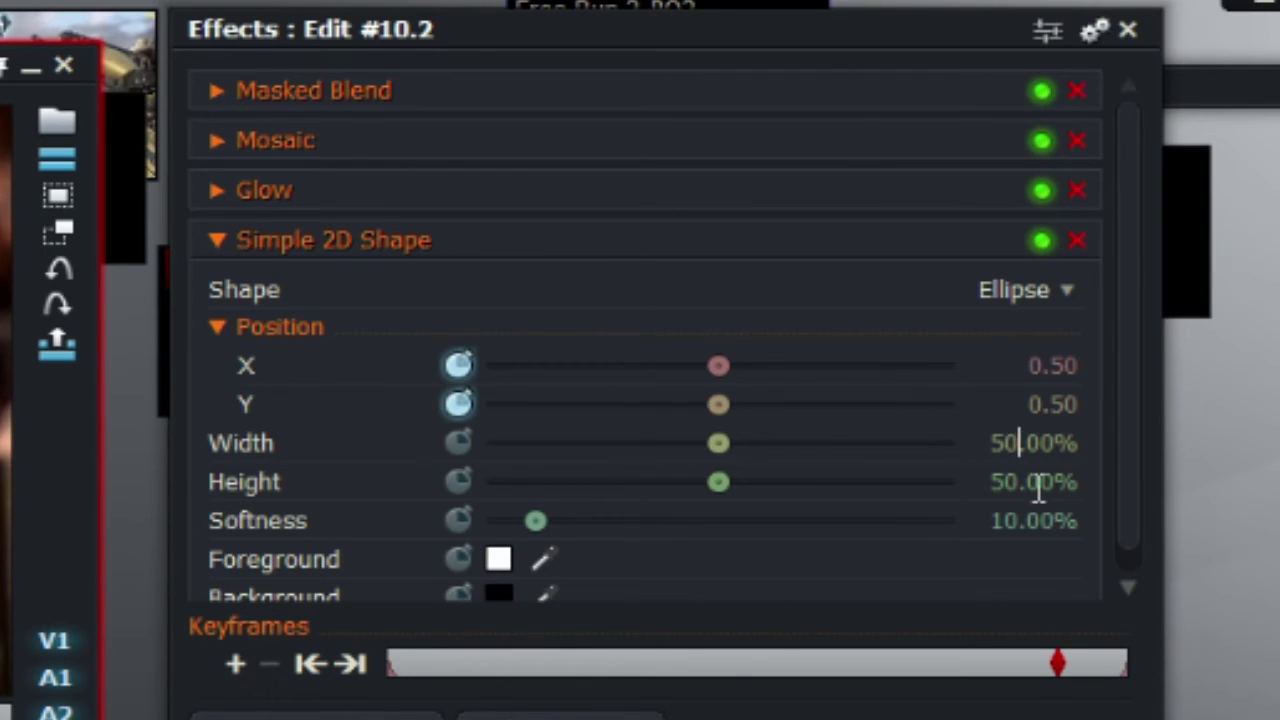
key(BackSpace)
key(BackSpace)
text(25)
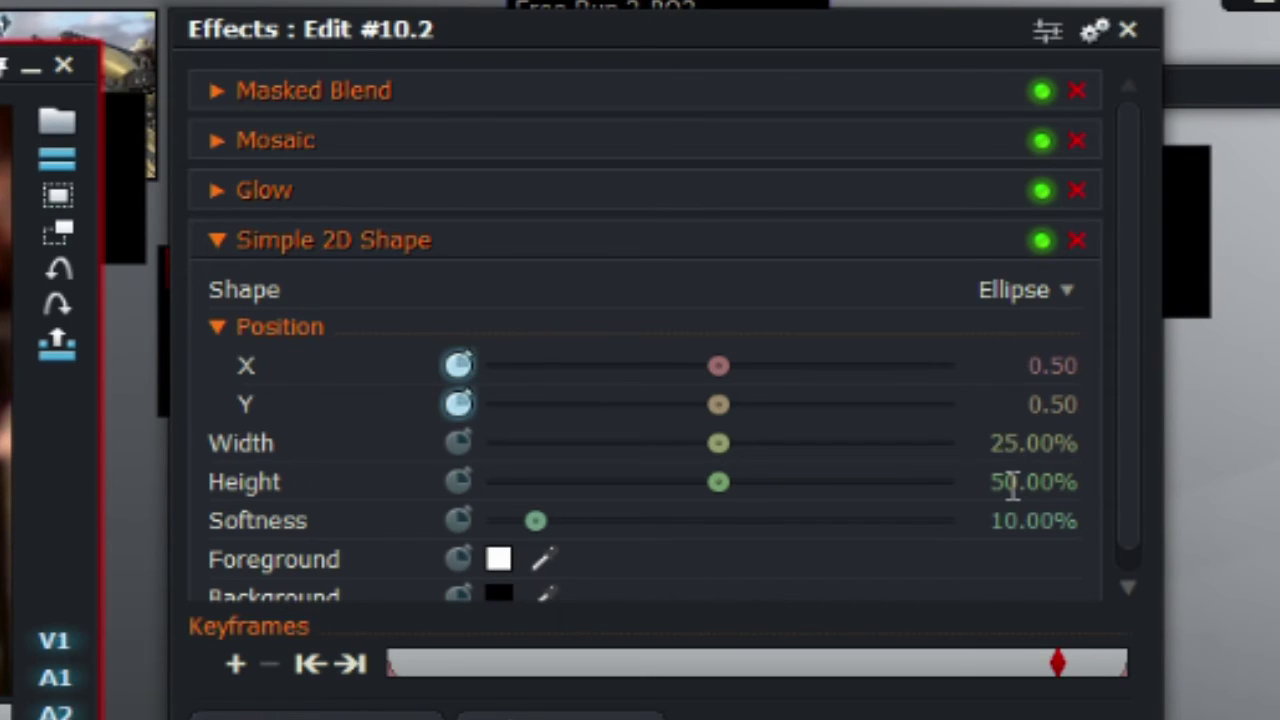
click(1010, 483)
click(1010, 483)
key(Delete)
key(BackSpace)
text(25)
key(Return)
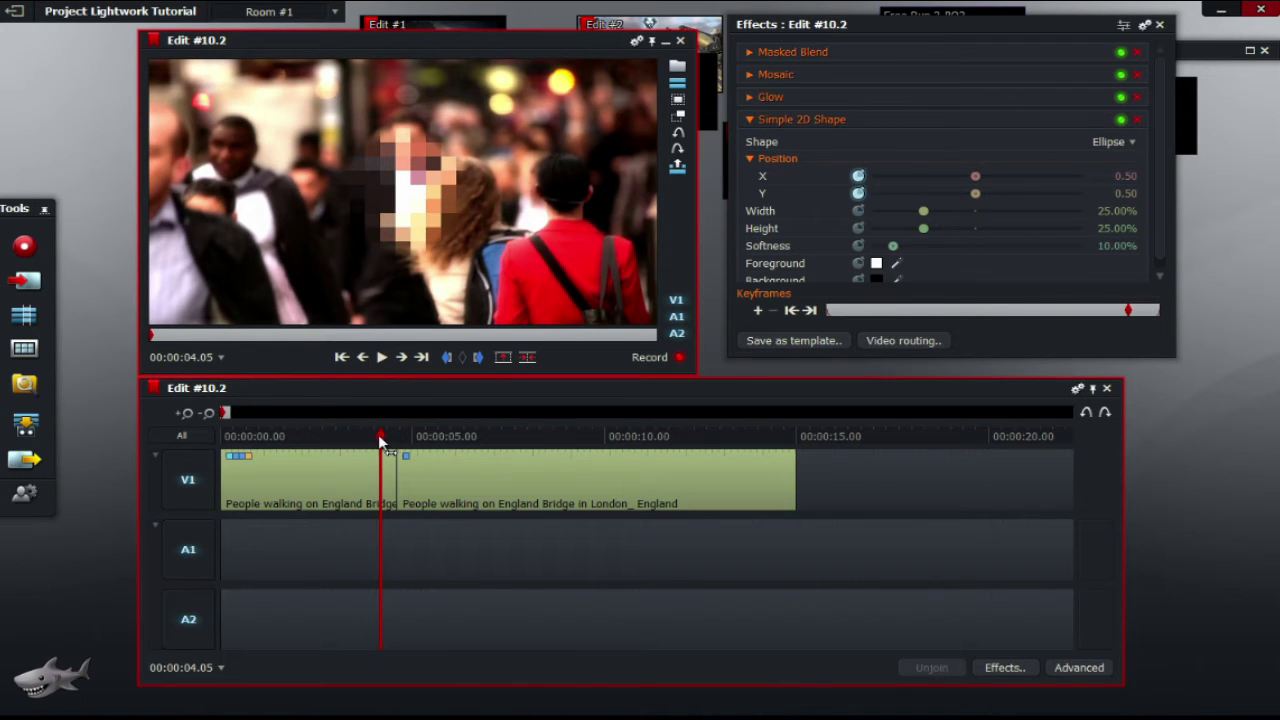
- At the first clip's start, move the mosaic ellipse to about X 0.31 over the face
drag(383, 462, 220, 452)
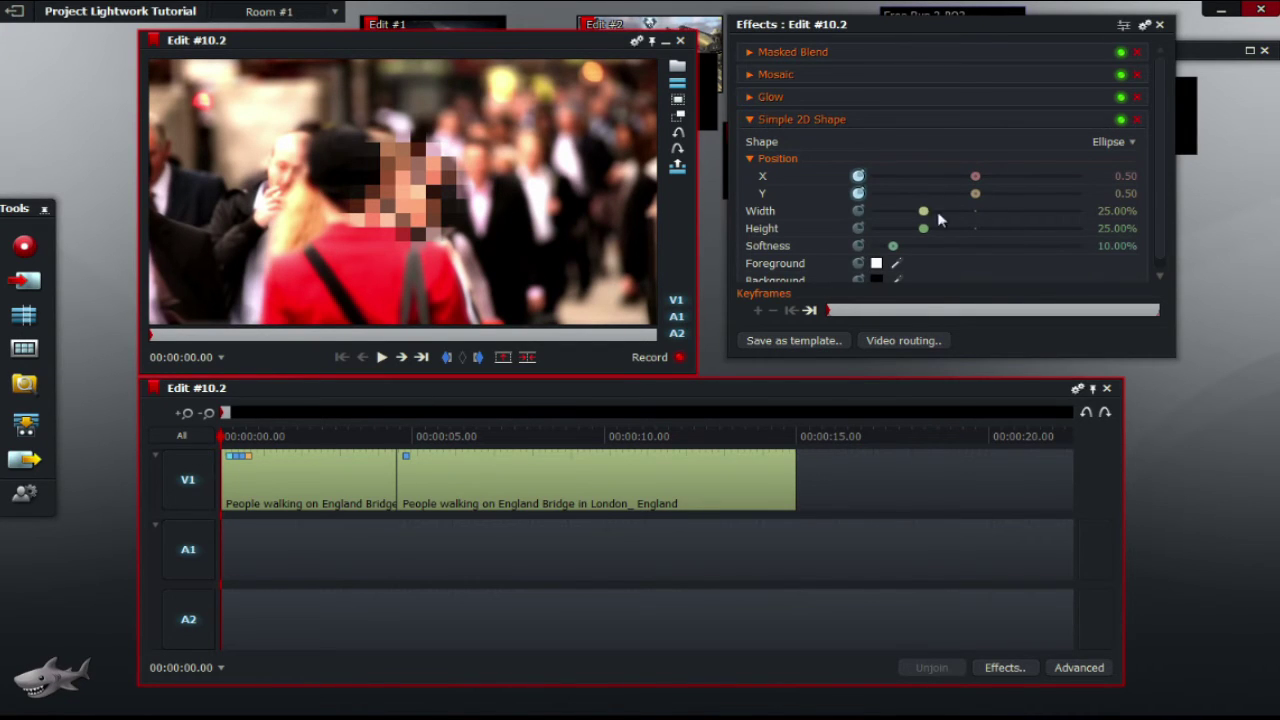
mouse_move(974, 184)
mouse_down()
mouse_move(960, 177)
mouse_move(984, 198)
mouse_move(960, 179)
mouse_up()
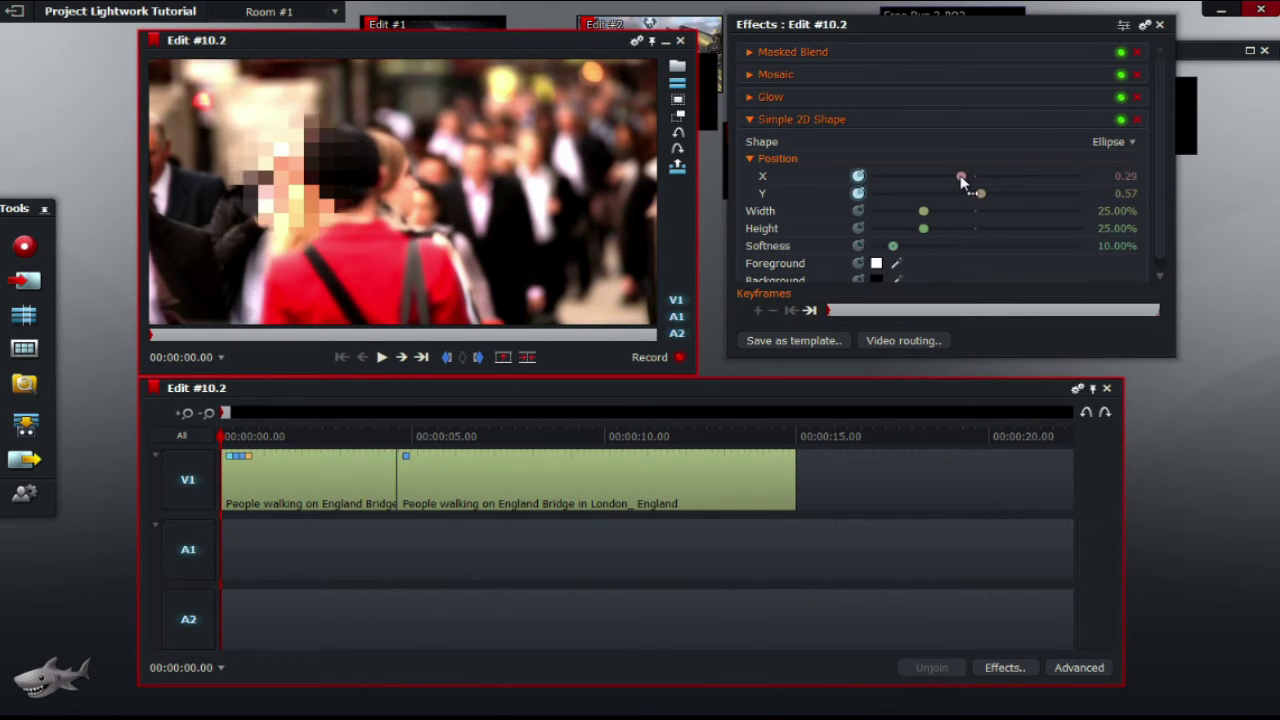
mouse_move(961, 181)
mouse_down()
mouse_move(984, 200)
mouse_move(961, 176)
mouse_up()
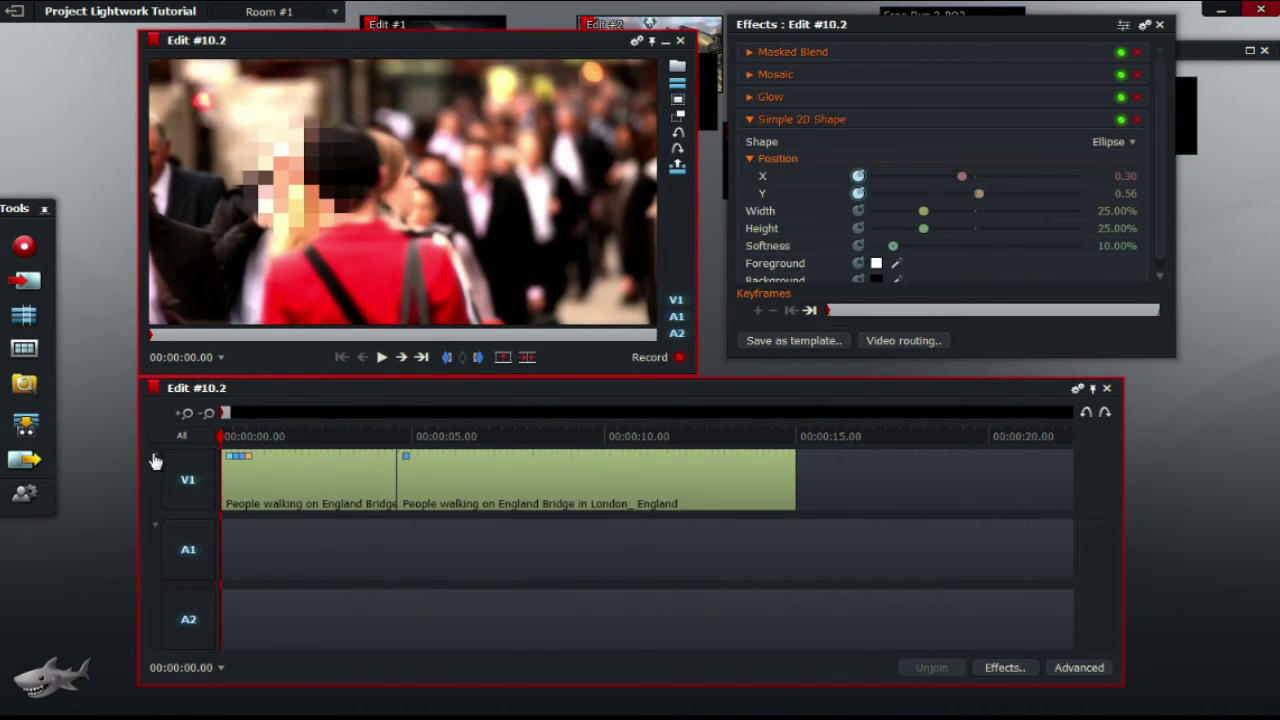
drag(222, 440, 396, 440)
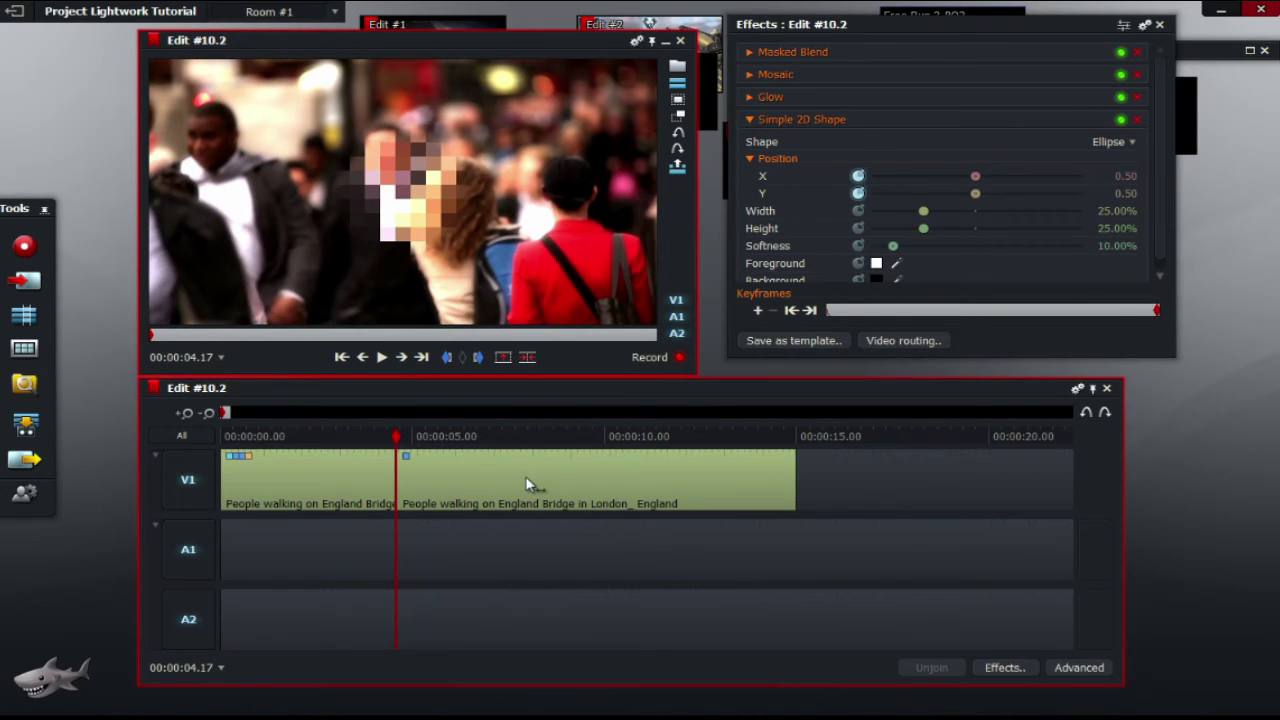
- At 00:00:04.17, drag the mosaic Position X to -0.10 to follow the face
key(Right)
key(Left)
key(Right)
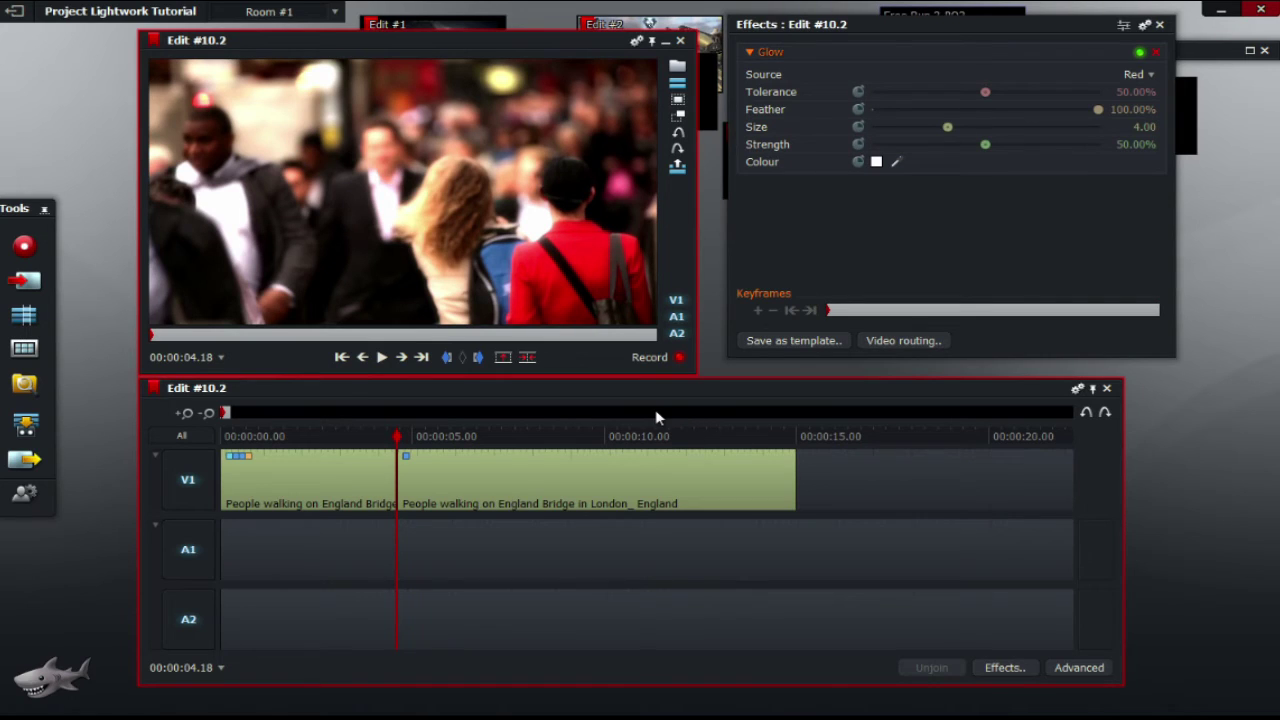
key(Left)
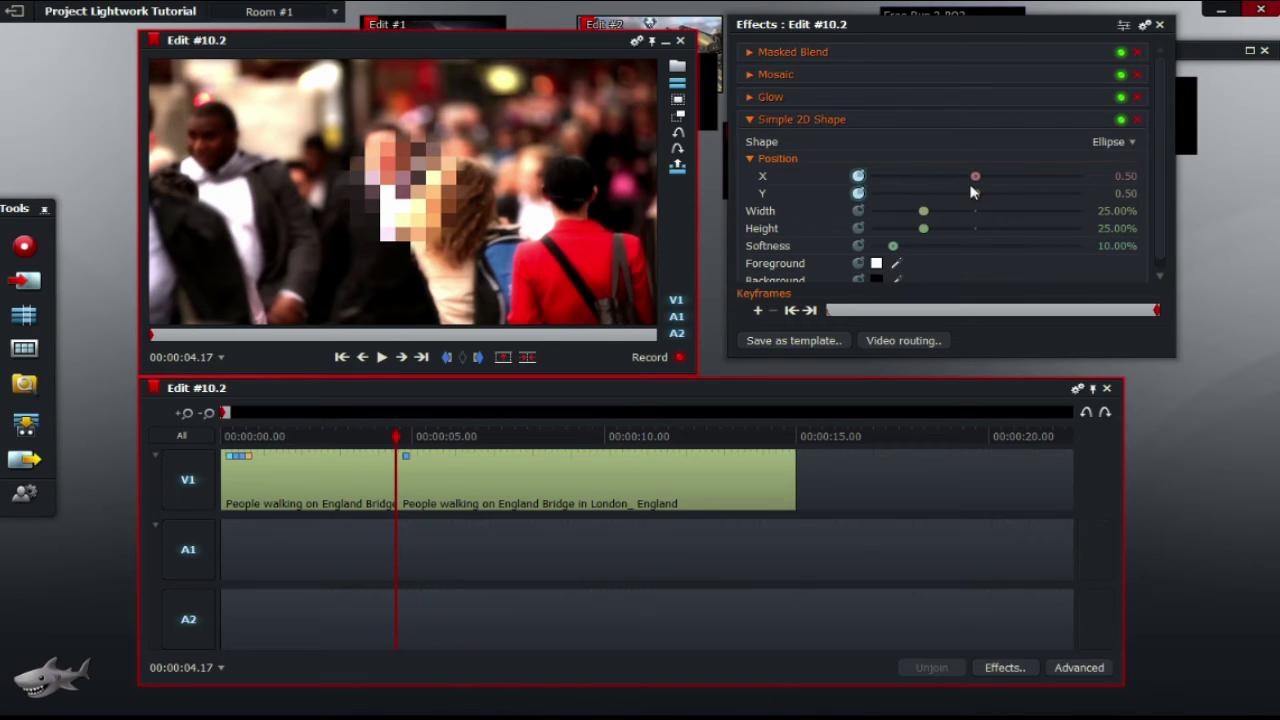
mouse_move(976, 177)
mouse_down()
mouse_move(934, 181)
mouse_move(991, 196)
mouse_up()
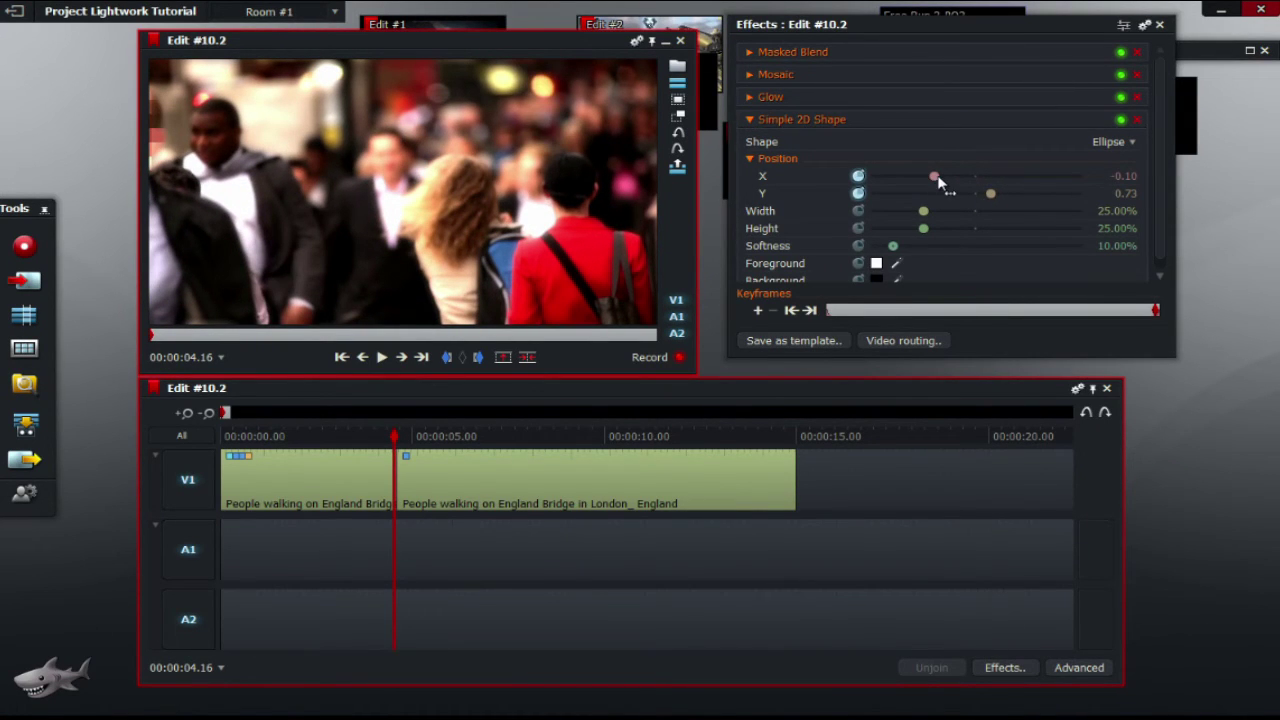
- Nudge the mosaic Position X right to about -0.05, adding a keyframe
drag(938, 180, 942, 189)
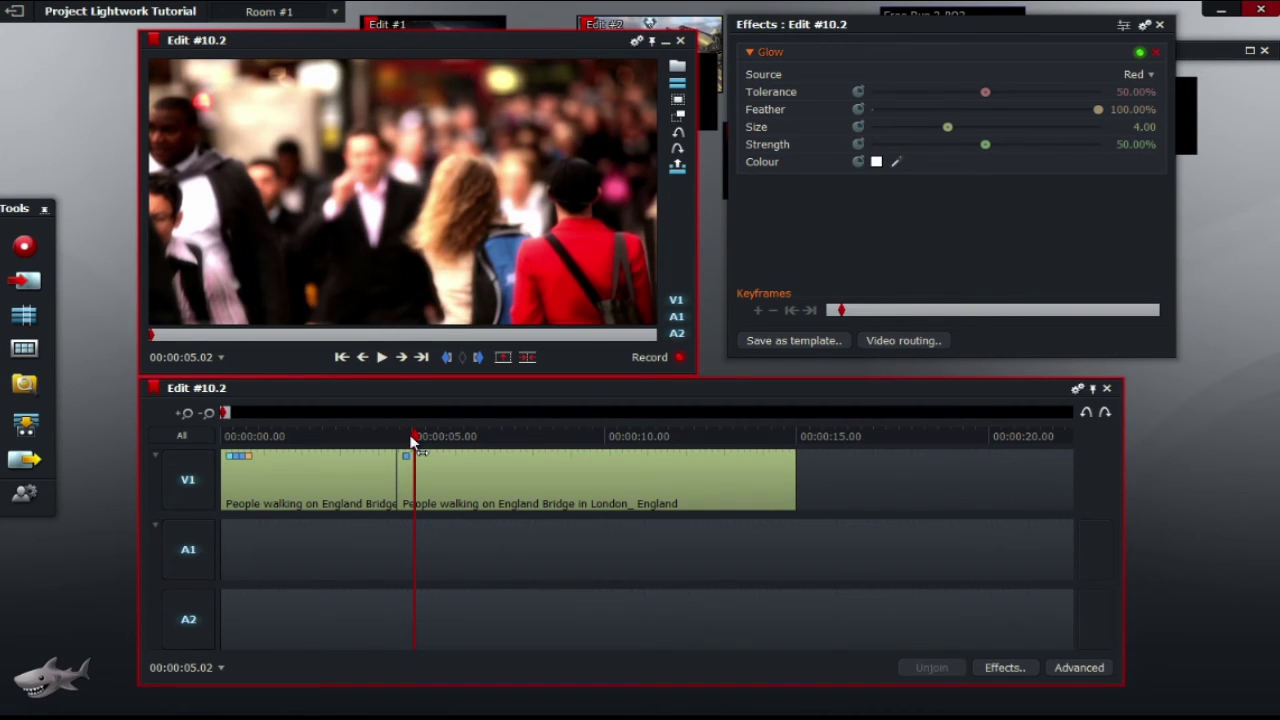
- Scrub back to check the mosaic, then park the playhead at 00:00:12.21 on the second clip
drag(413, 442, 392, 441)
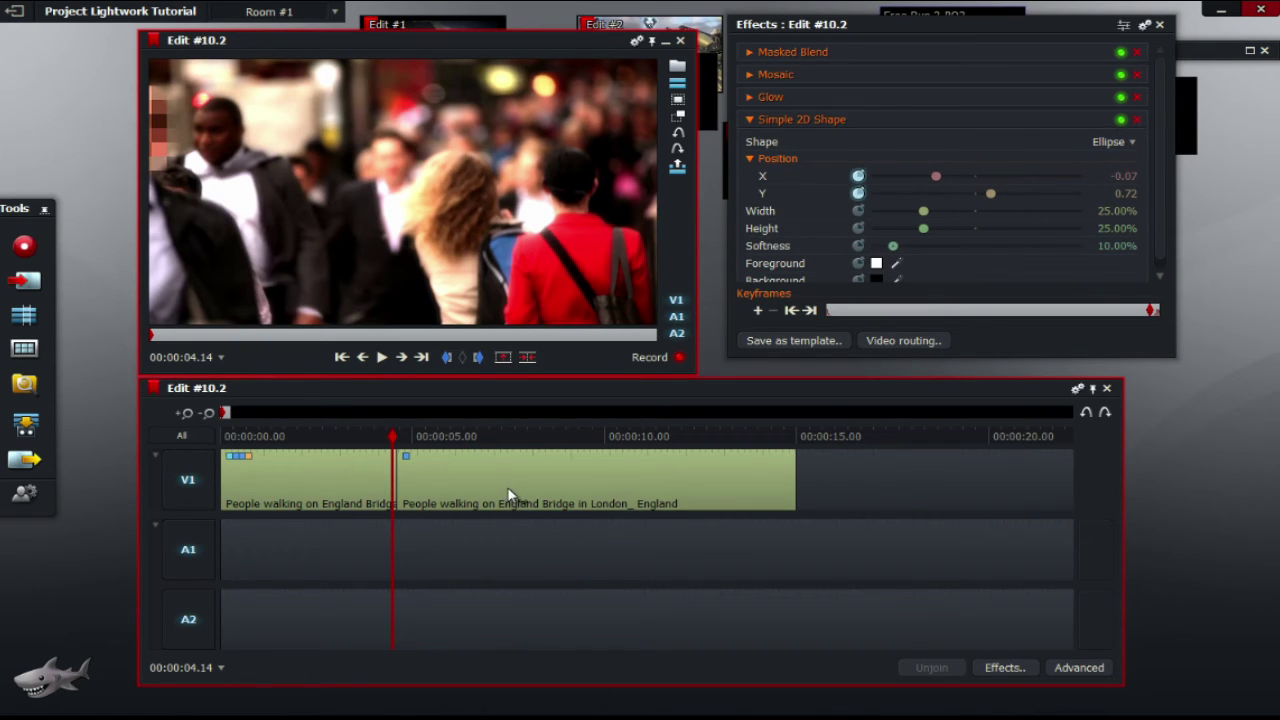
drag(662, 436, 707, 436)
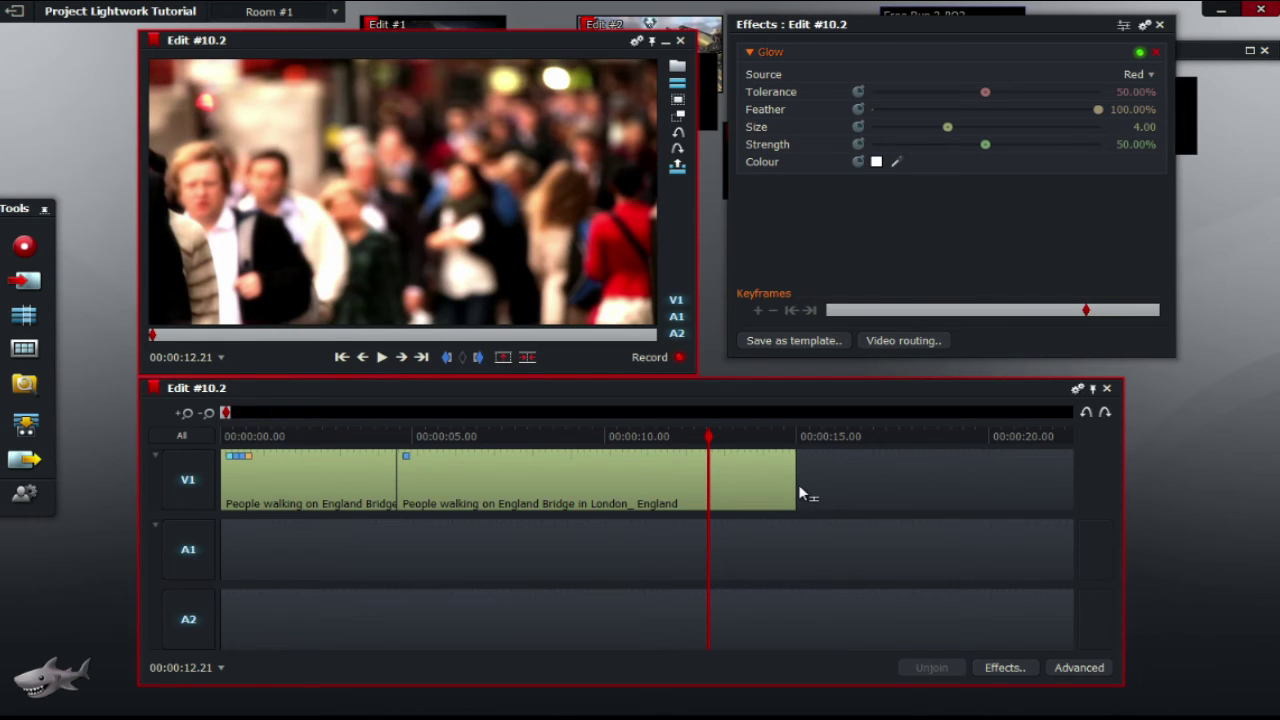
- Add a Stylize Blur (Amount 50%) to the second clip, collapsing Glow and expanding Blur's settings
right_click(751, 483)
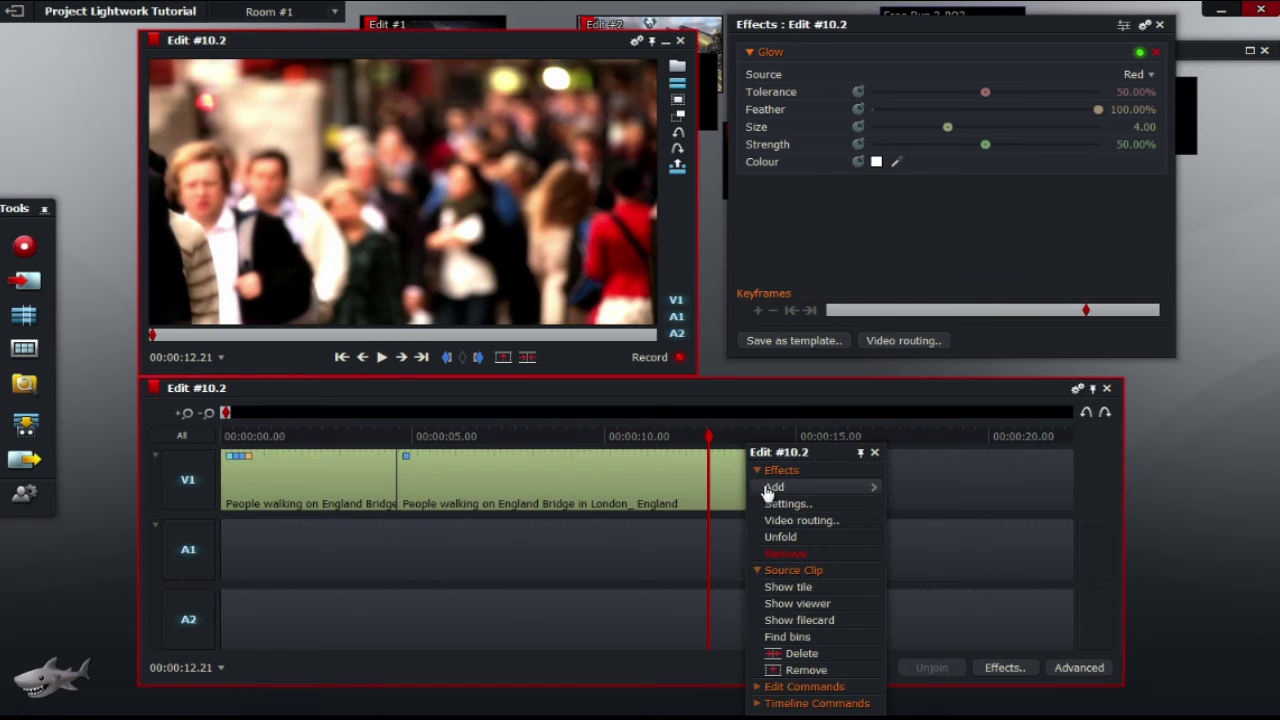
mouse_move(848, 493)
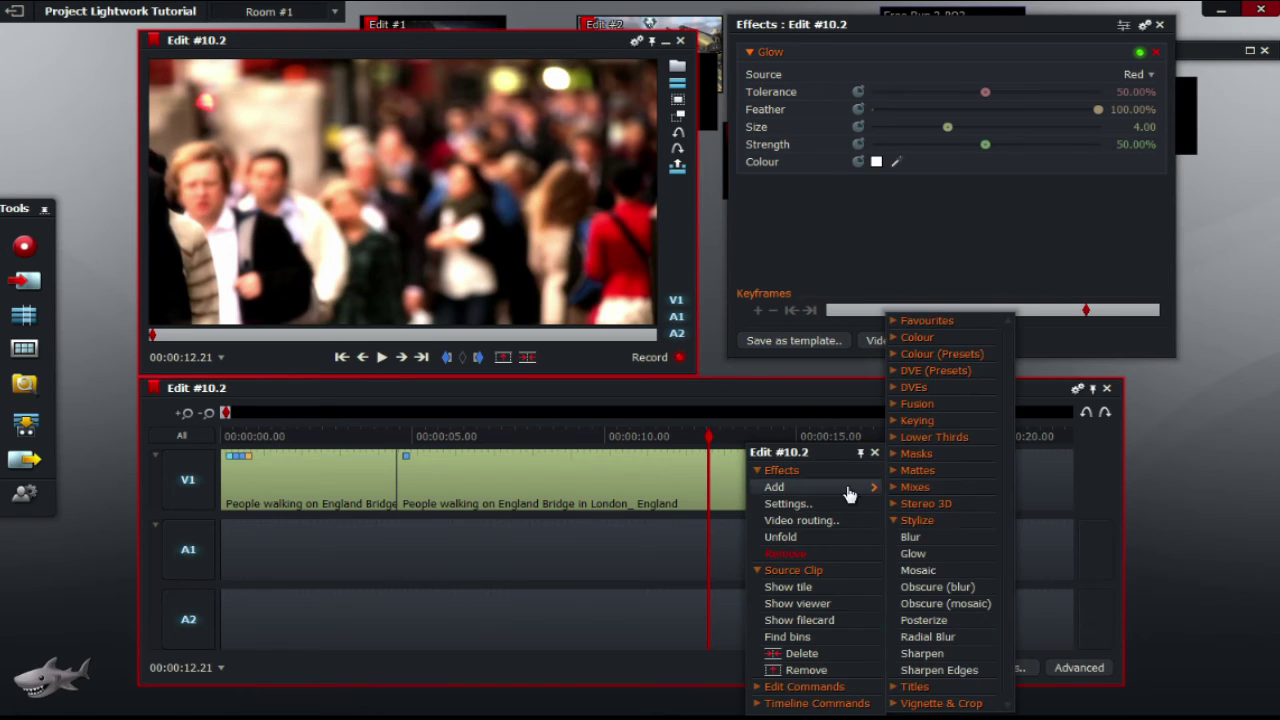
click(932, 540)
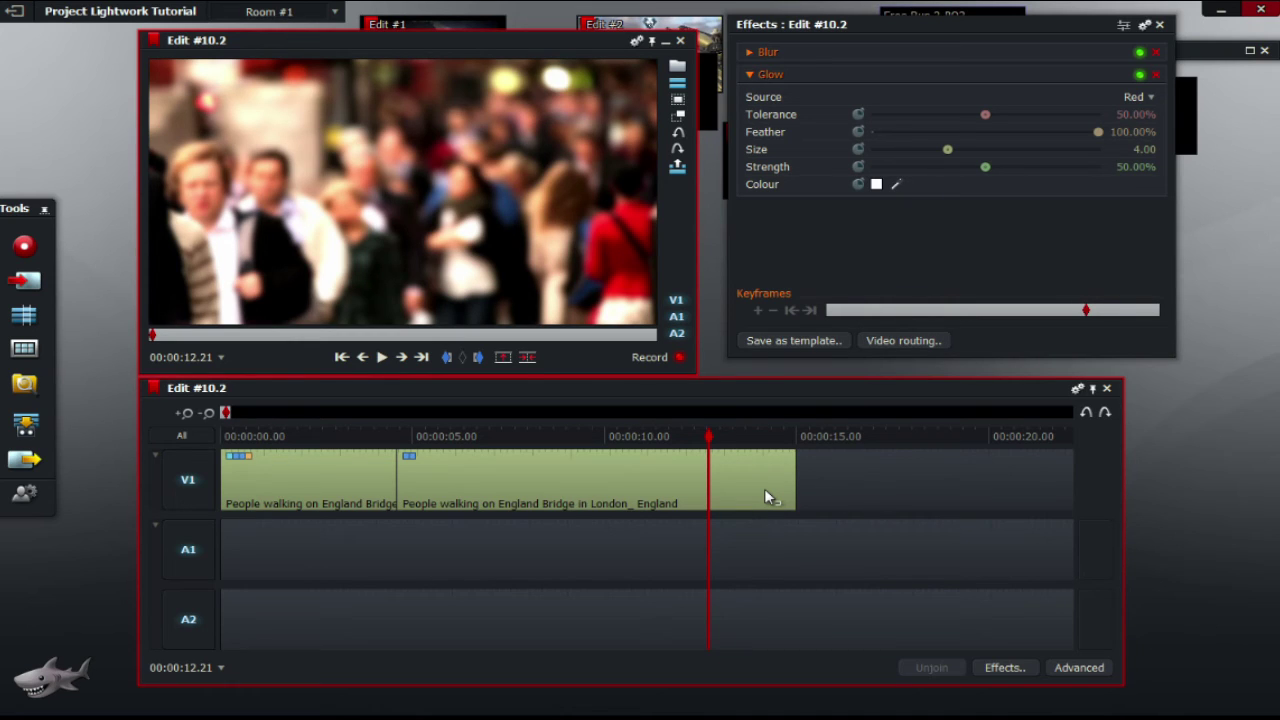
click(755, 76)
click(755, 52)
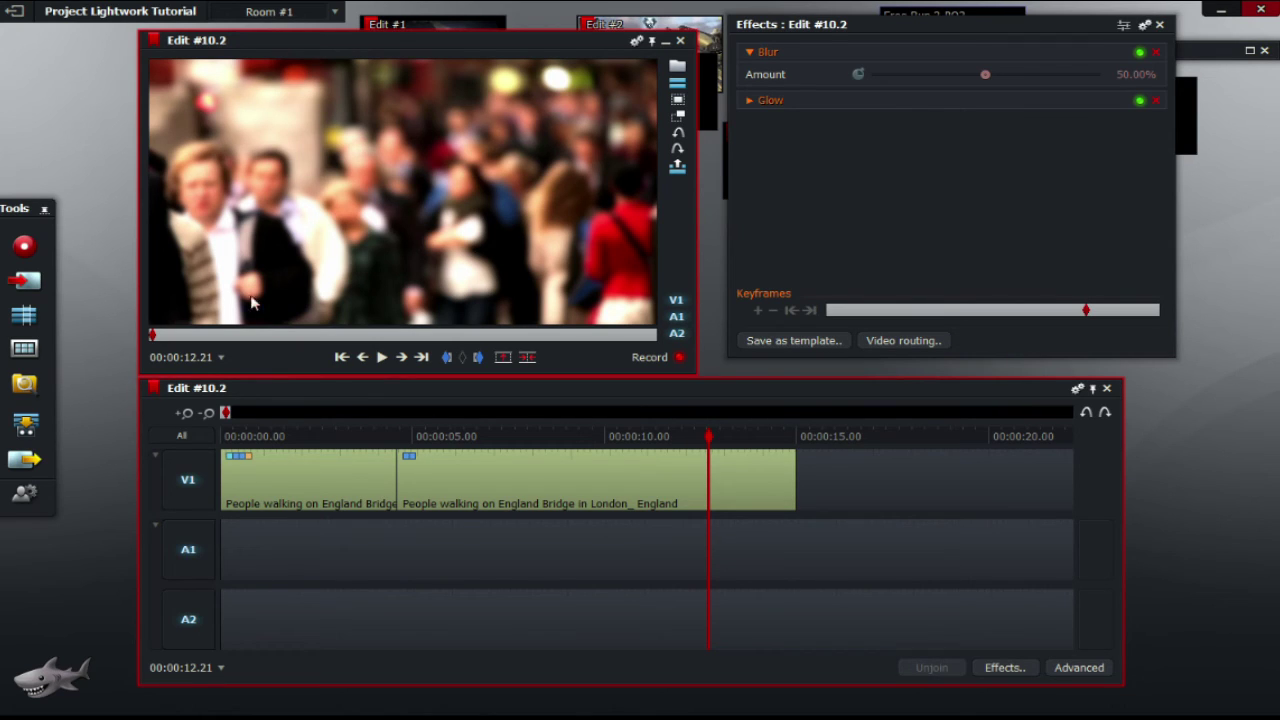
- Jump to 00:00:13.00 and keyframe the Blur Amount at 0% there
click(209, 357)
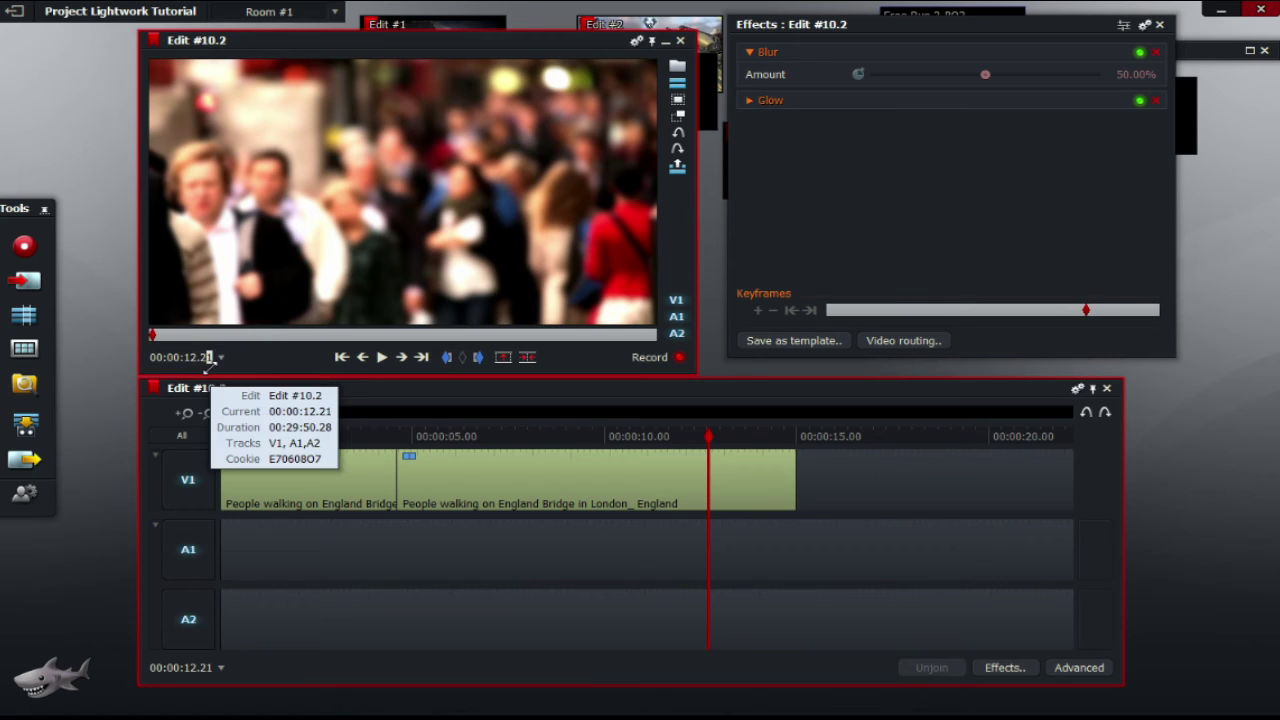
key(BackSpace)
key(BackSpace)
text(3)
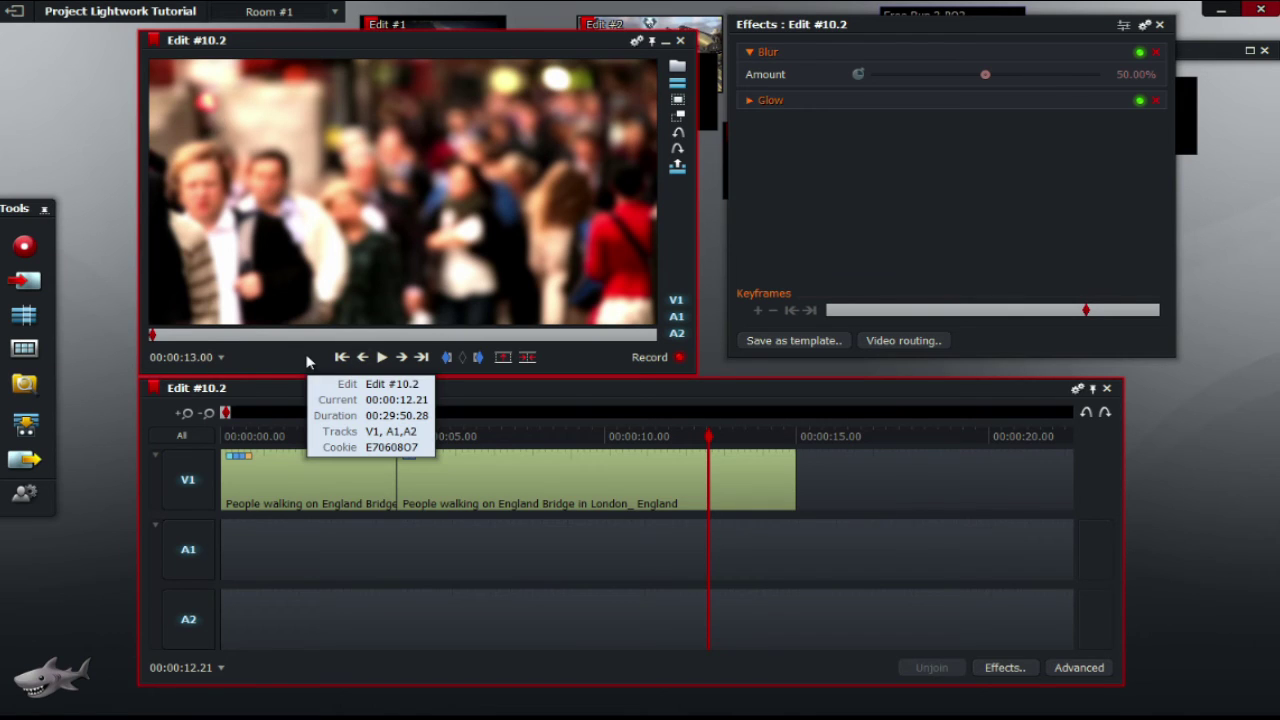
key(Return)
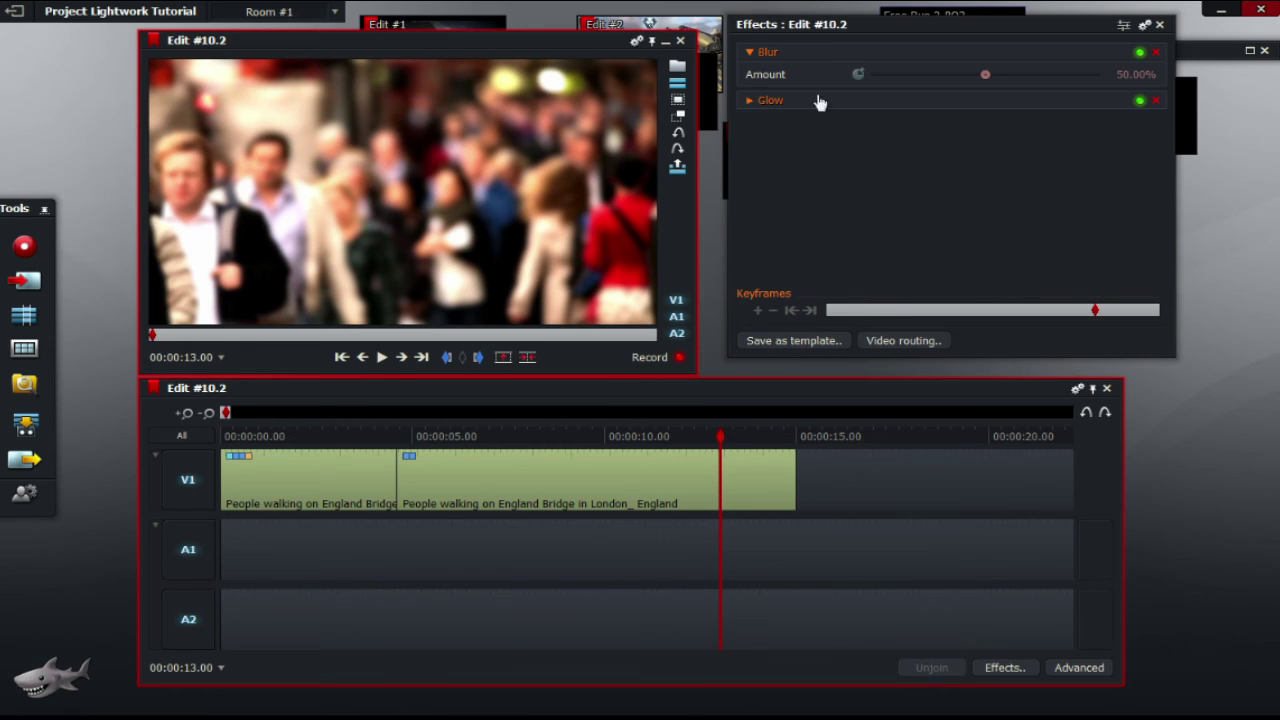
click(858, 74)
drag(987, 77, 836, 98)
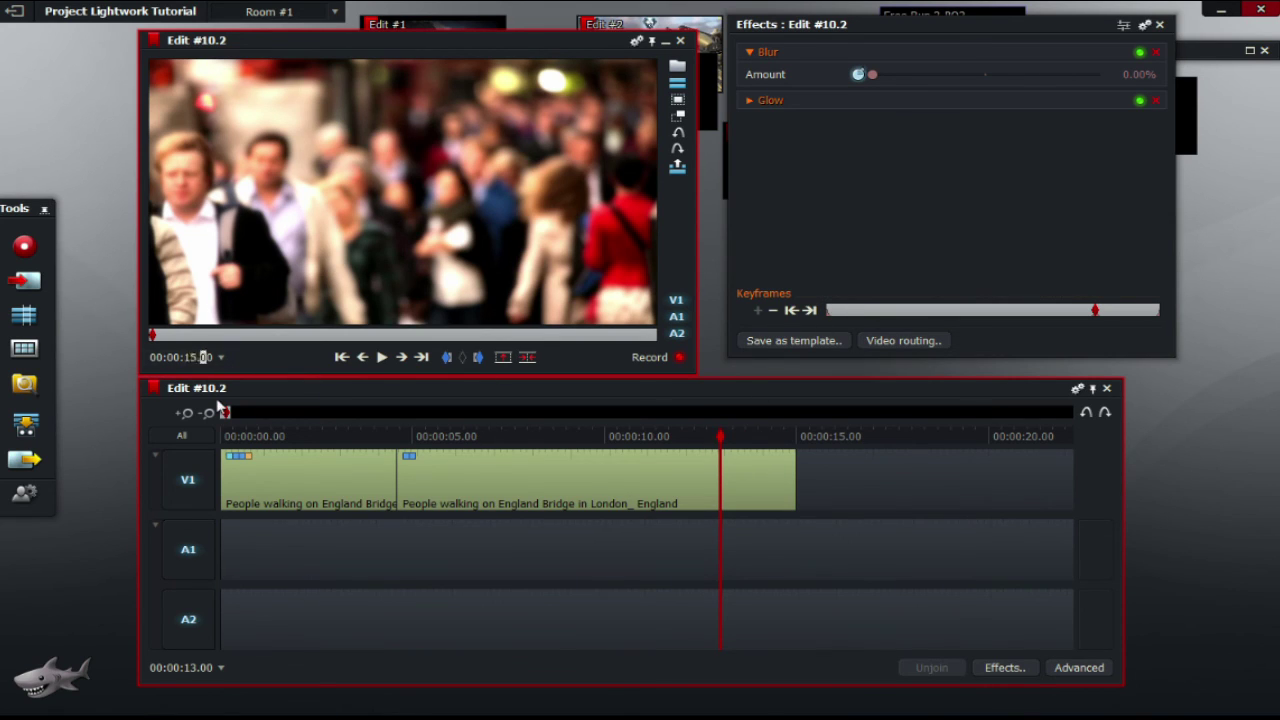
- Keyframe Blur Amount at 100% on the last frame, 00:00:14.29, then scrub back to review the fade
key(End)
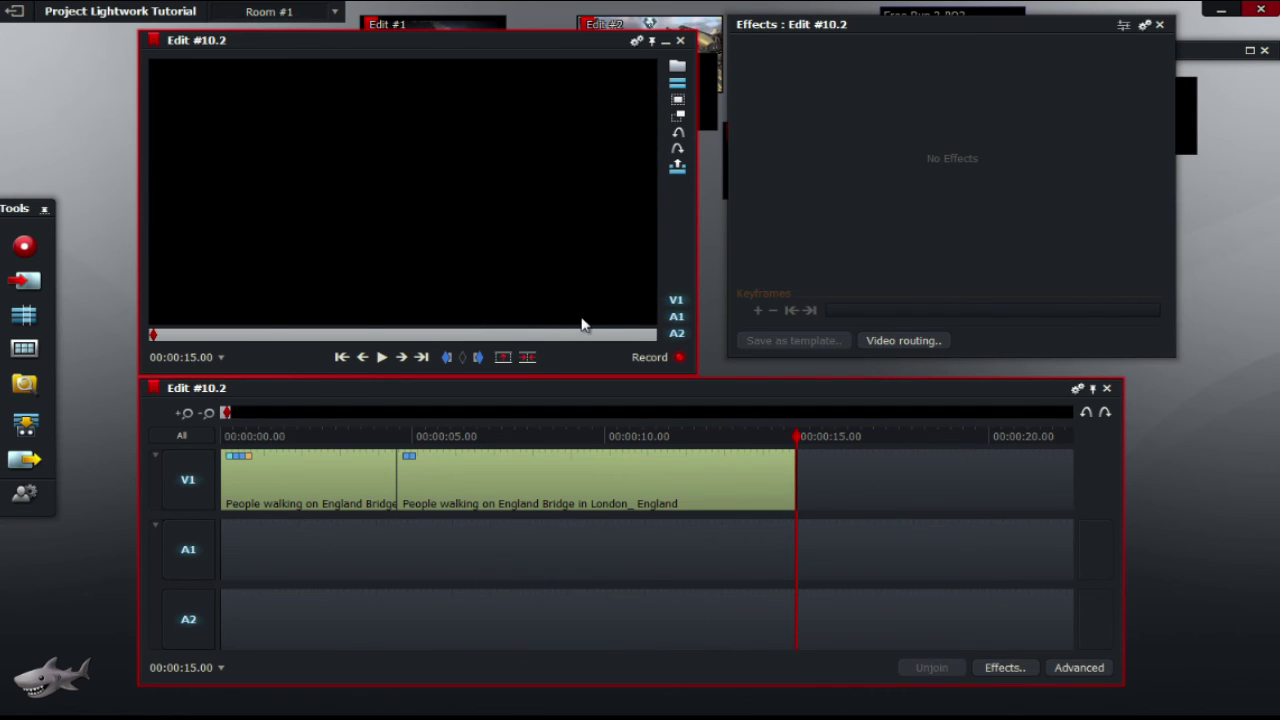
key(Left)
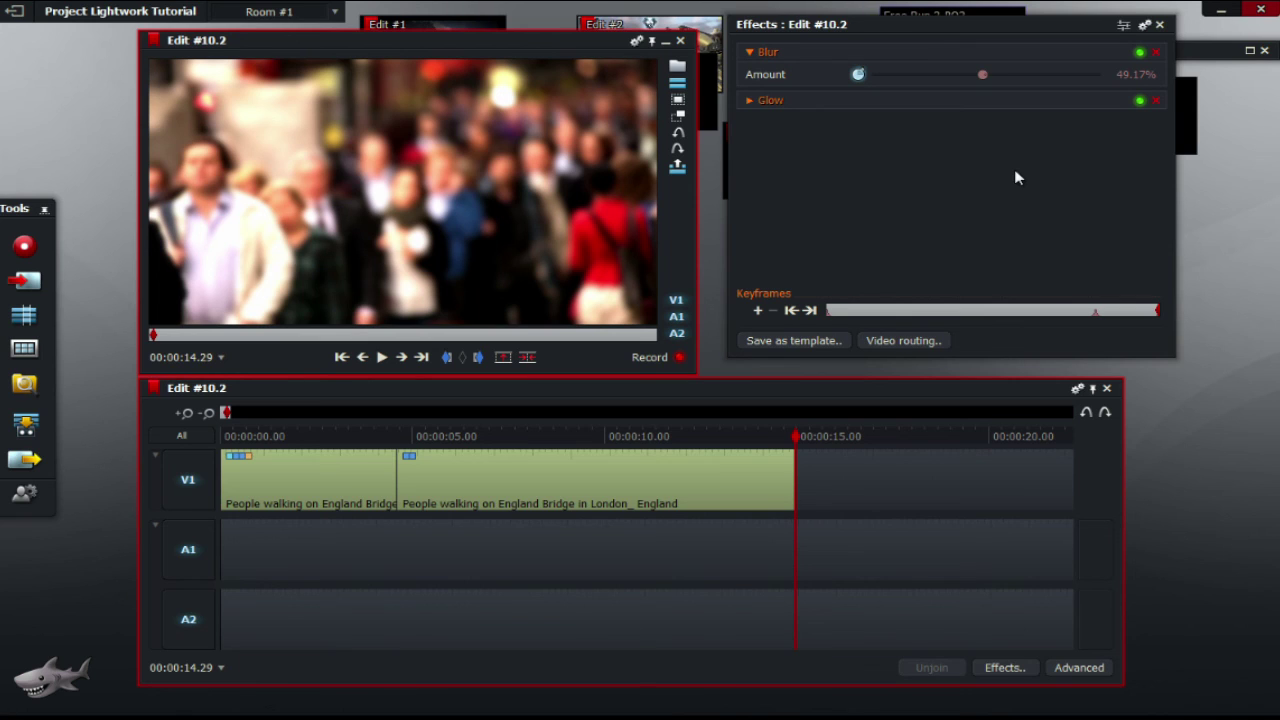
drag(983, 77, 1032, 80)
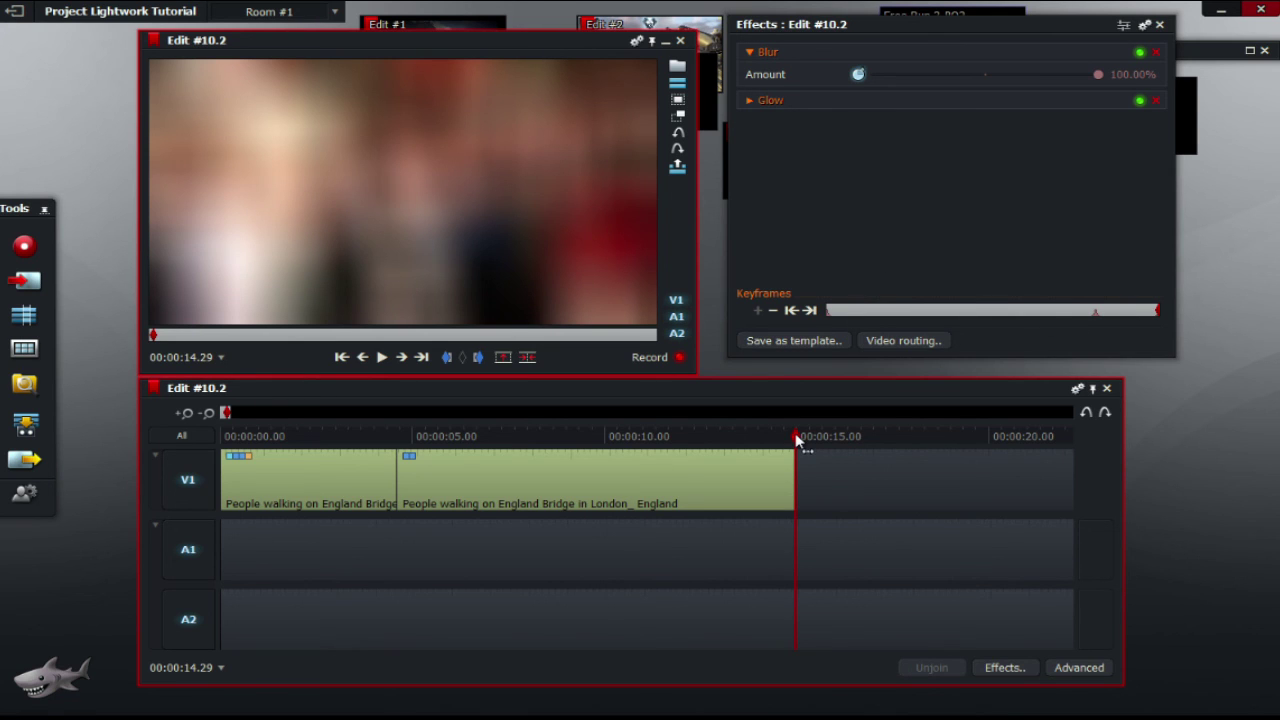
drag(797, 441, 499, 421)
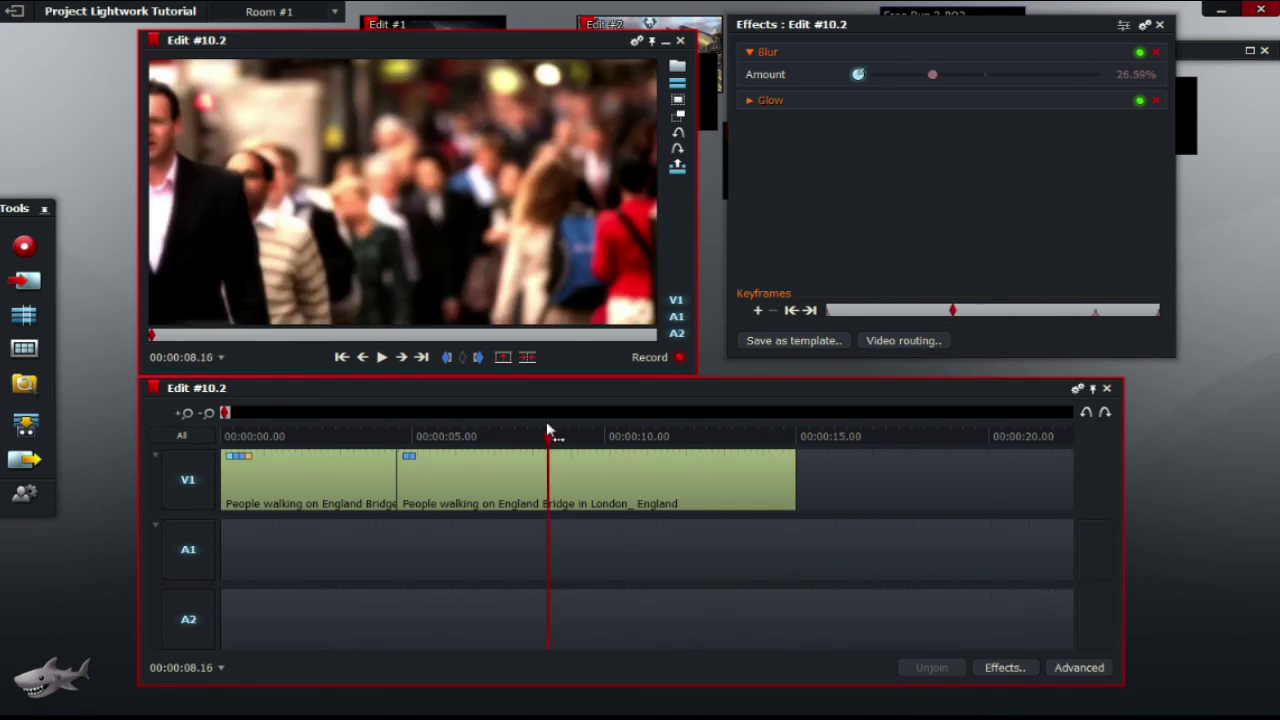